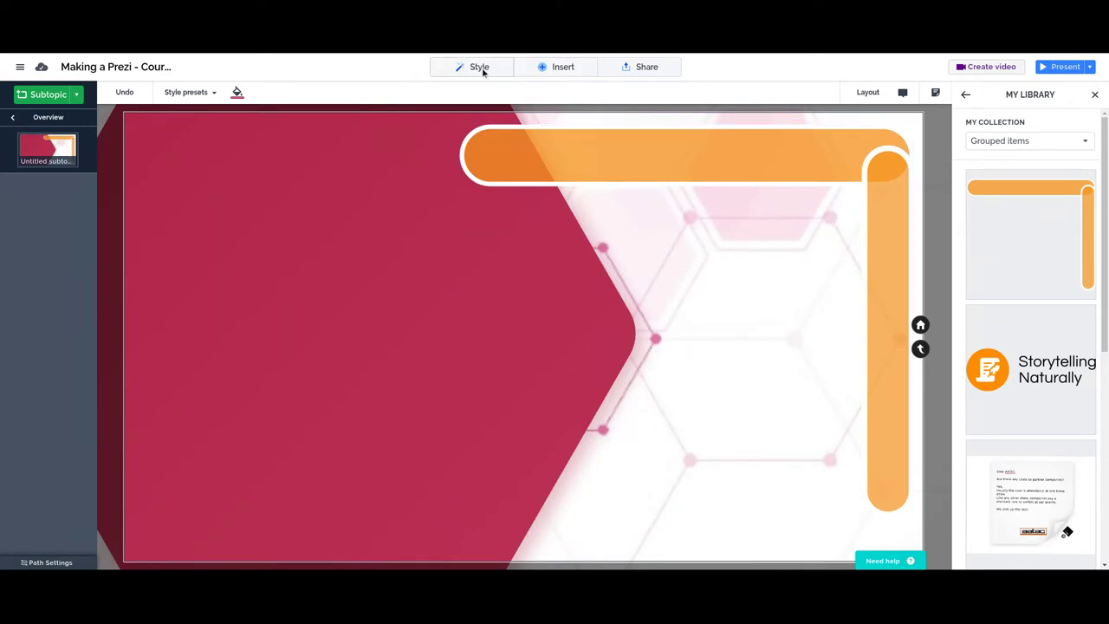
Step: Insert a checkmark icon and a people icon from the icon collection onto the slide
left_click(532, 71)
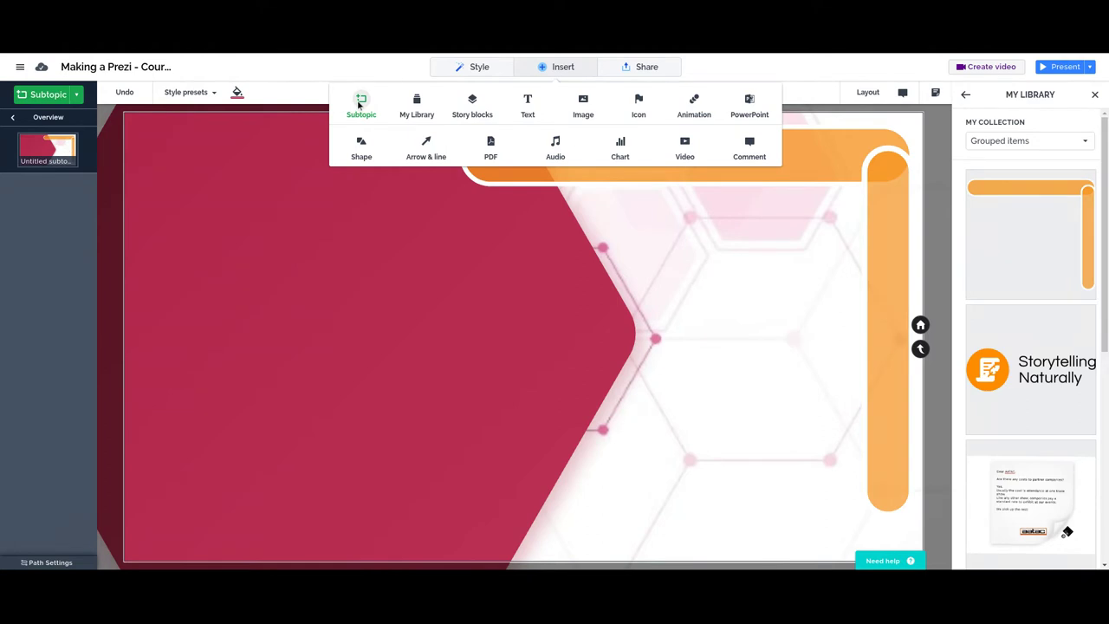
left_click(517, 279)
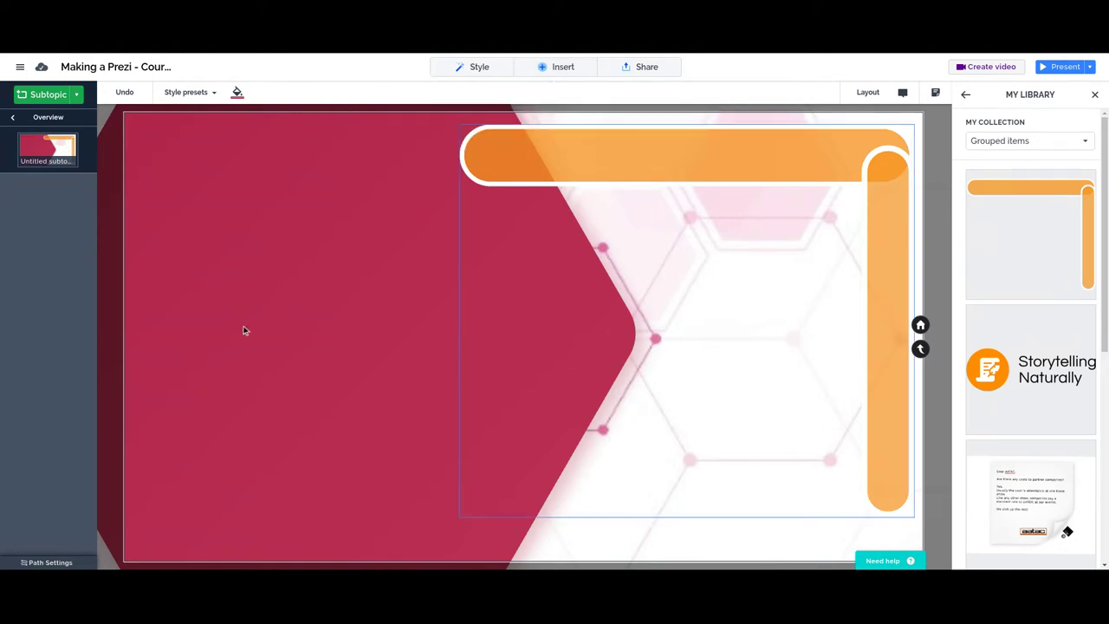
left_click(561, 74)
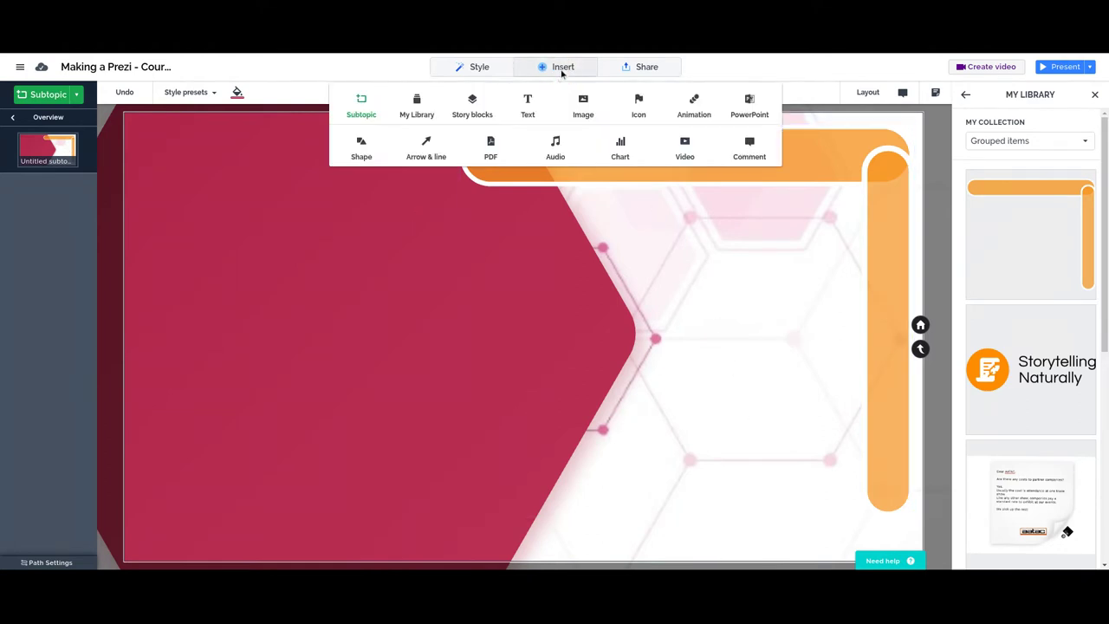
left_click(425, 145)
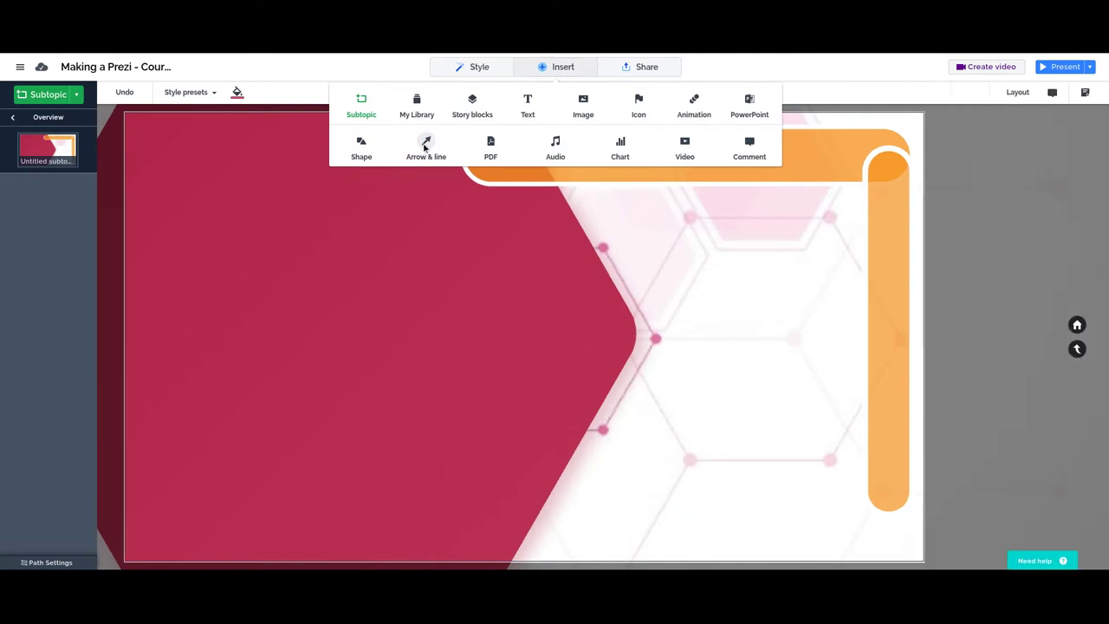
left_click(426, 145)
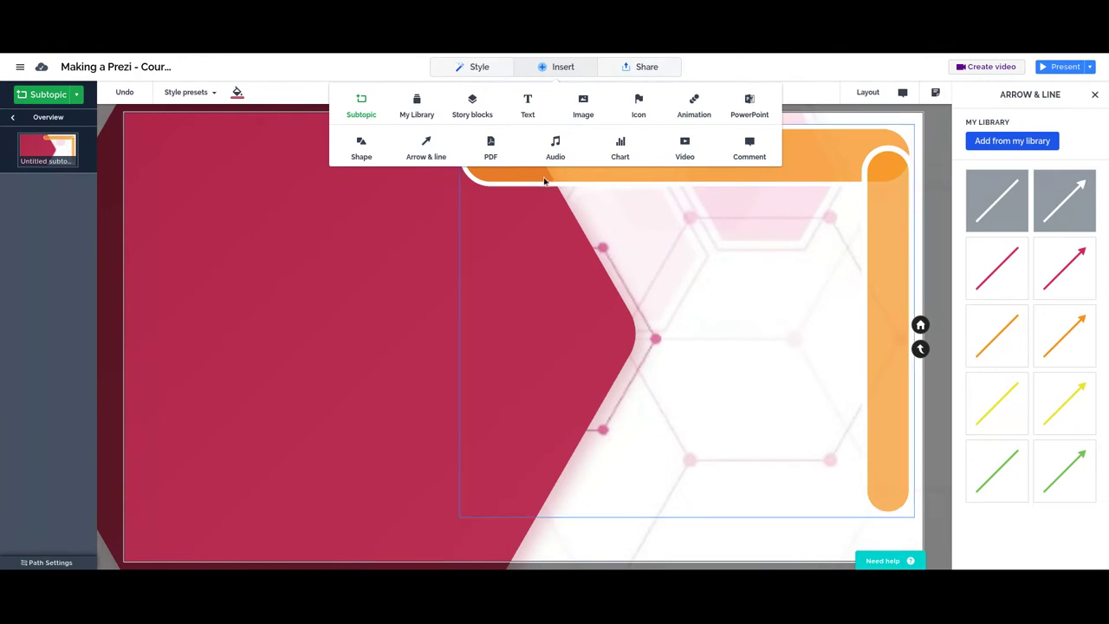
left_click(635, 110)
left_click(1030, 381)
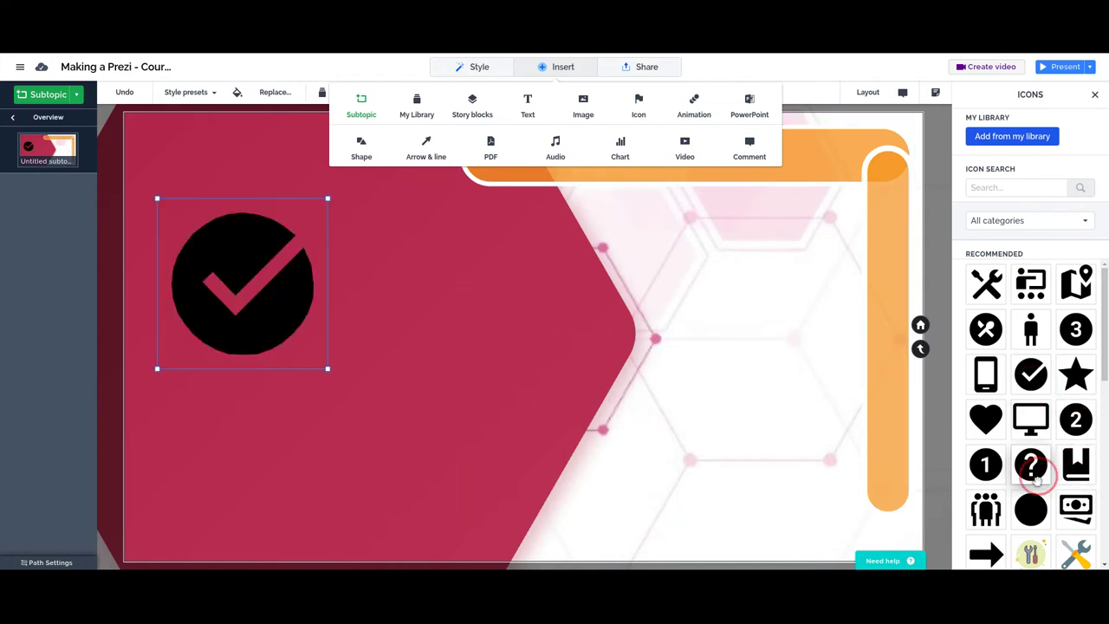
scroll(1035, 475, "down", 2)
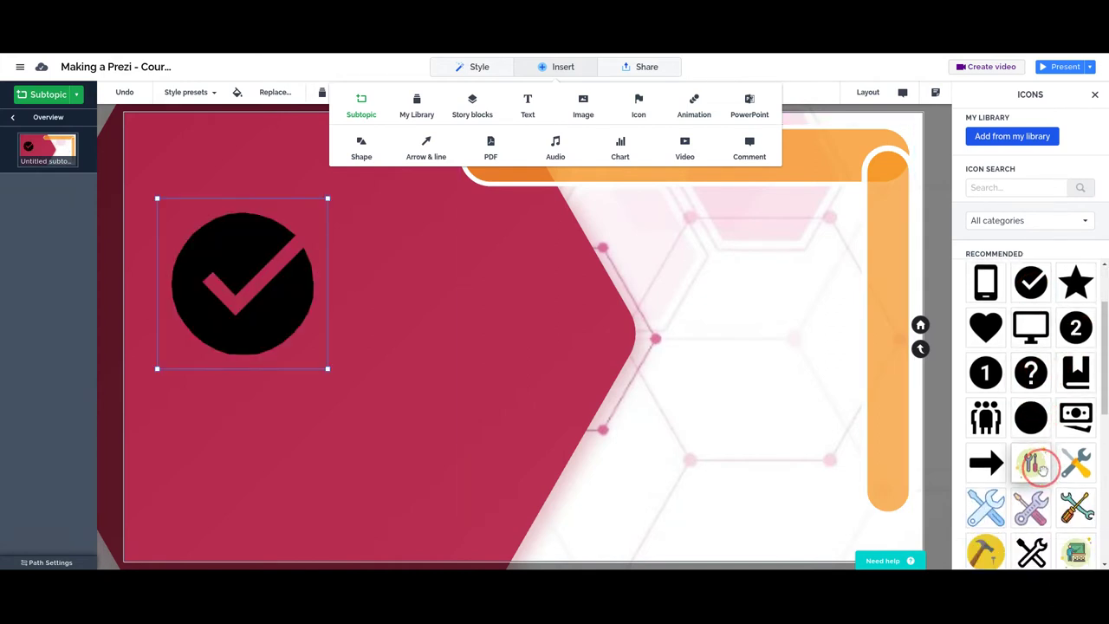
scroll(1038, 468, "up", 1)
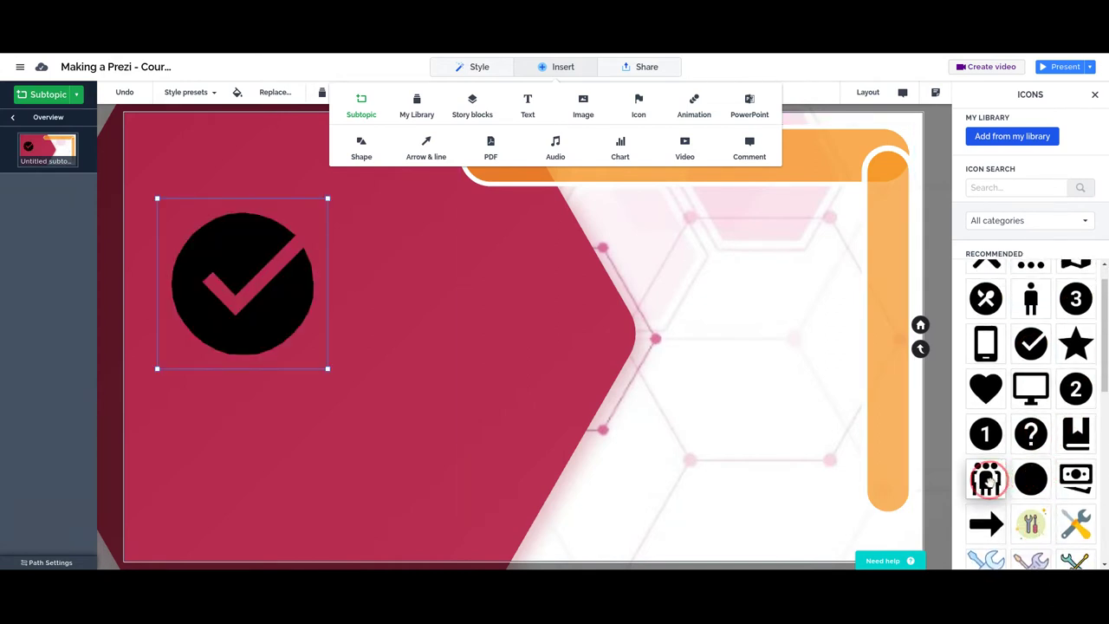
left_click_drag(985, 479, 480, 376)
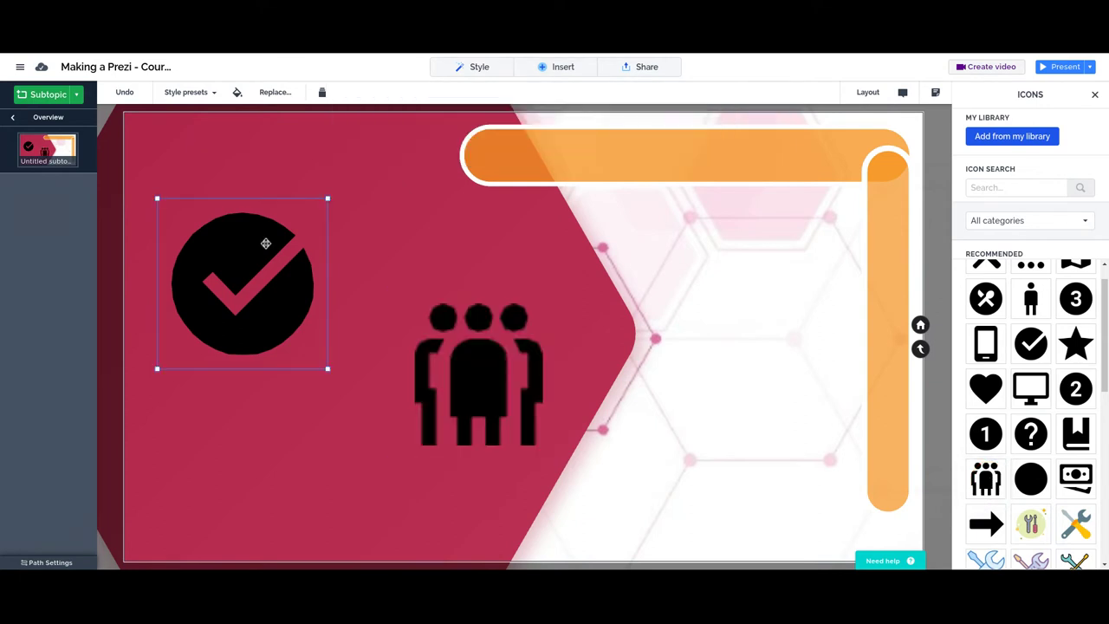
Step: Apply the orange style preset to both the checkmark and people icons
left_click(197, 92)
left_click(284, 149)
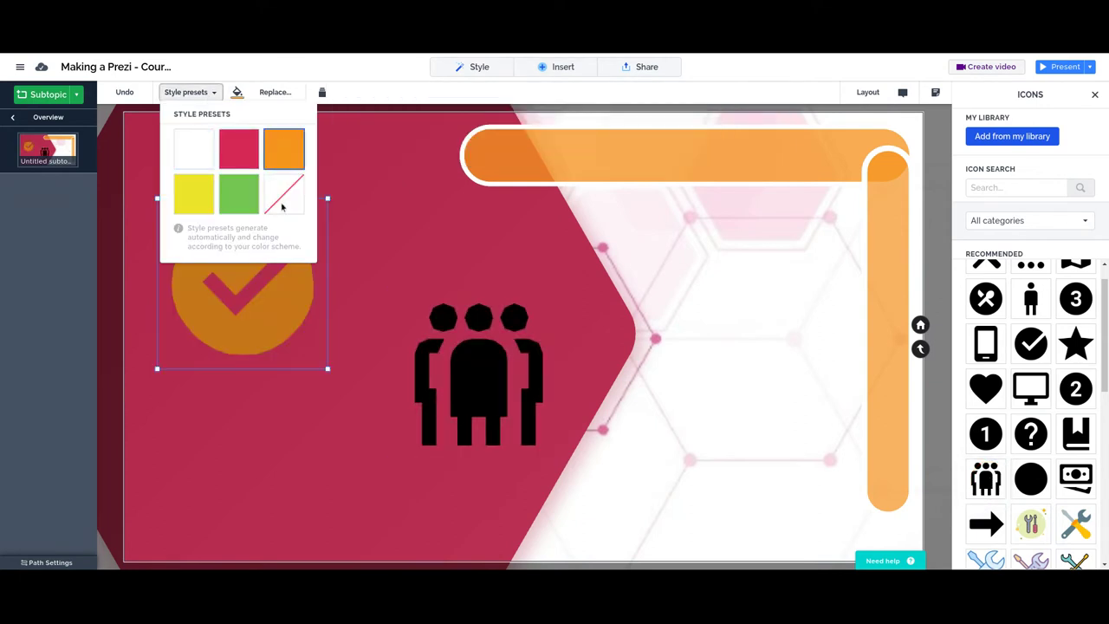
left_click(480, 376)
left_click(208, 92)
left_click(283, 149)
Step: Shrink both icons and place the checkmark upper left with the people icon below it
left_click(275, 299)
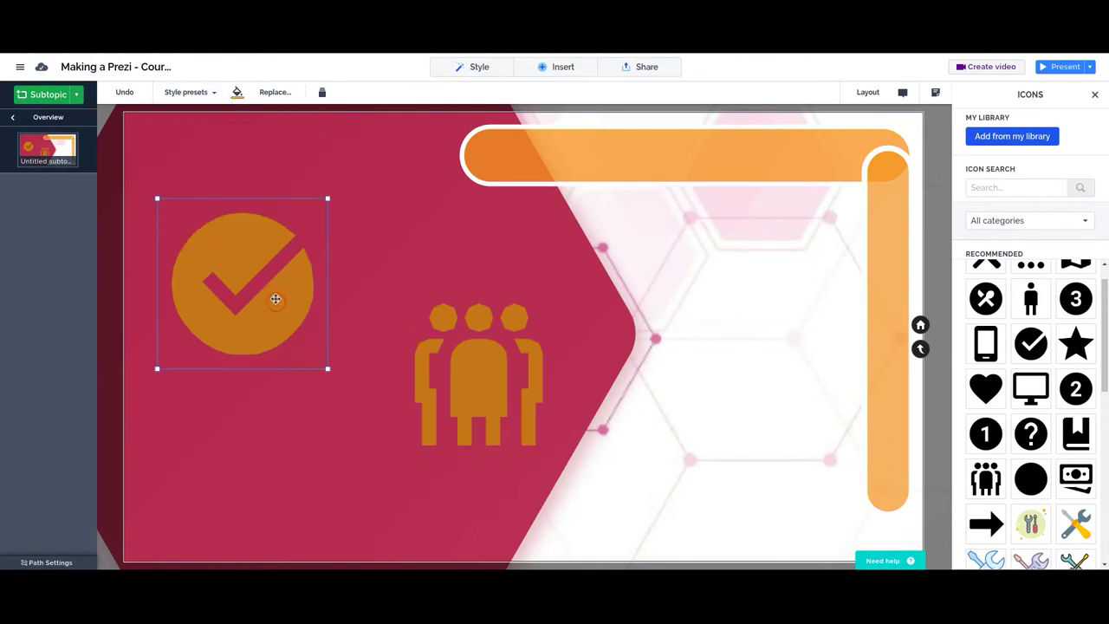
left_click(451, 372, "shift")
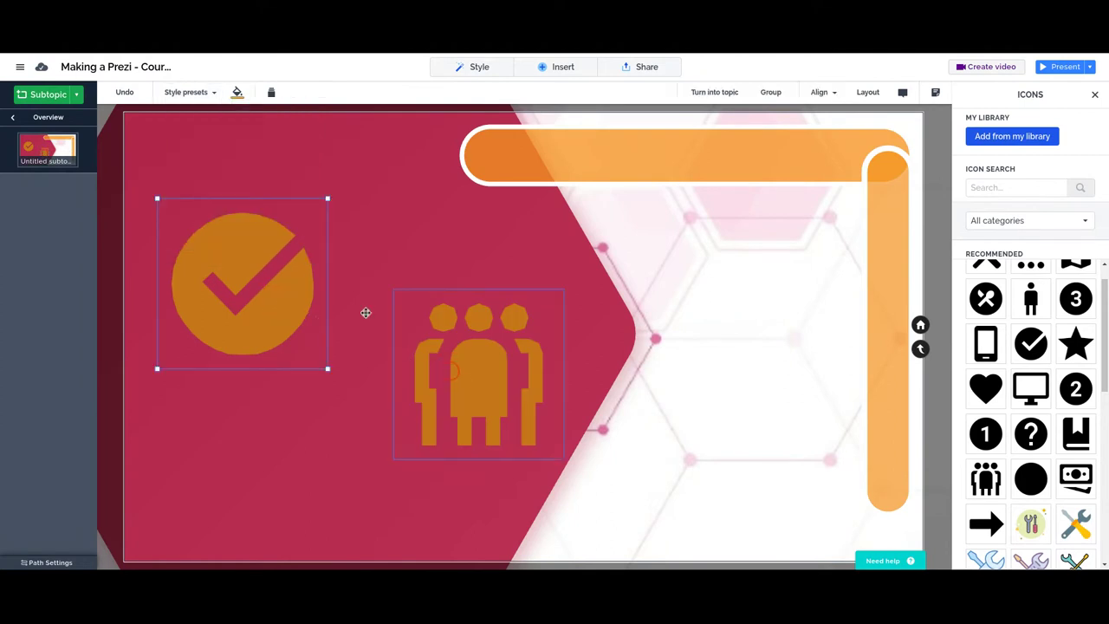
left_click_drag(157, 198, 435, 342)
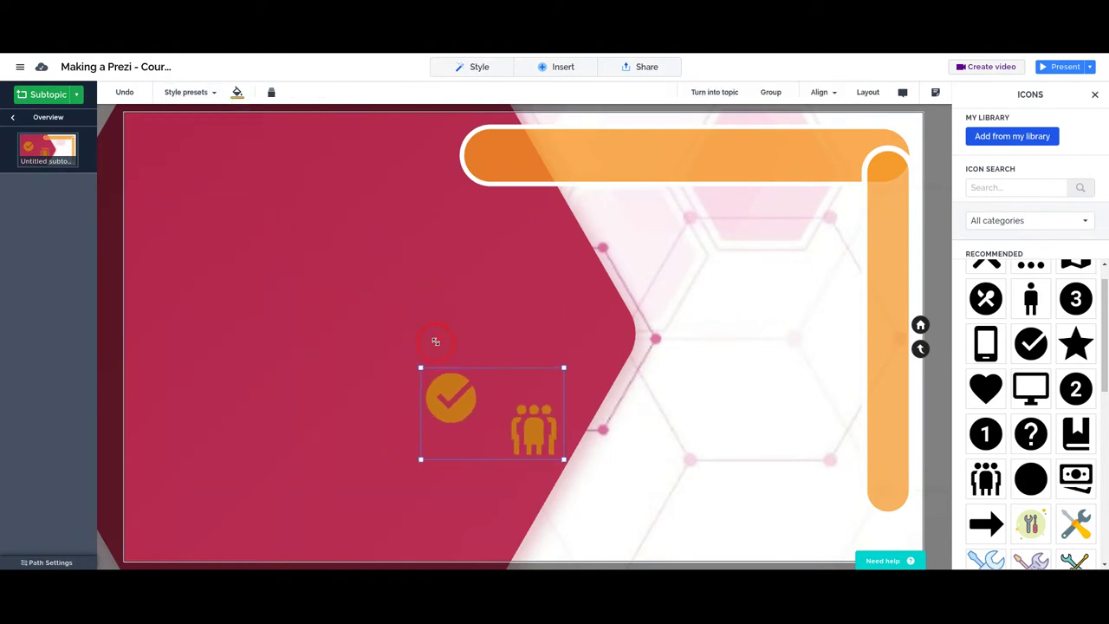
left_click_drag(450, 397, 204, 264)
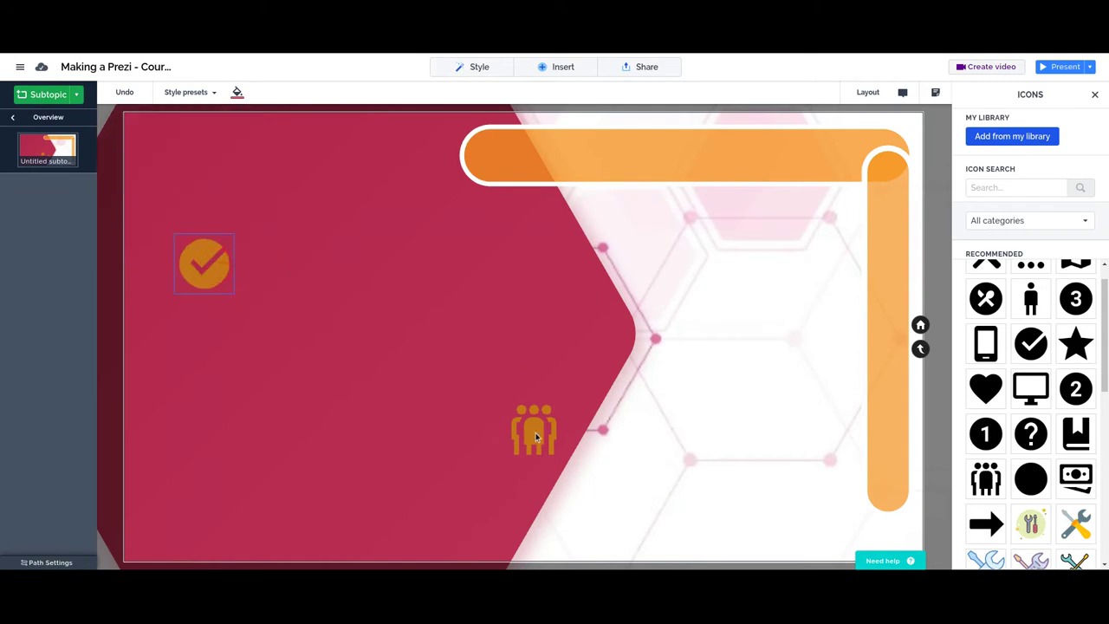
left_click_drag(535, 437, 284, 401)
Step: Insert an orange arrow and drag its head onto the checkmark icon
left_click(548, 67)
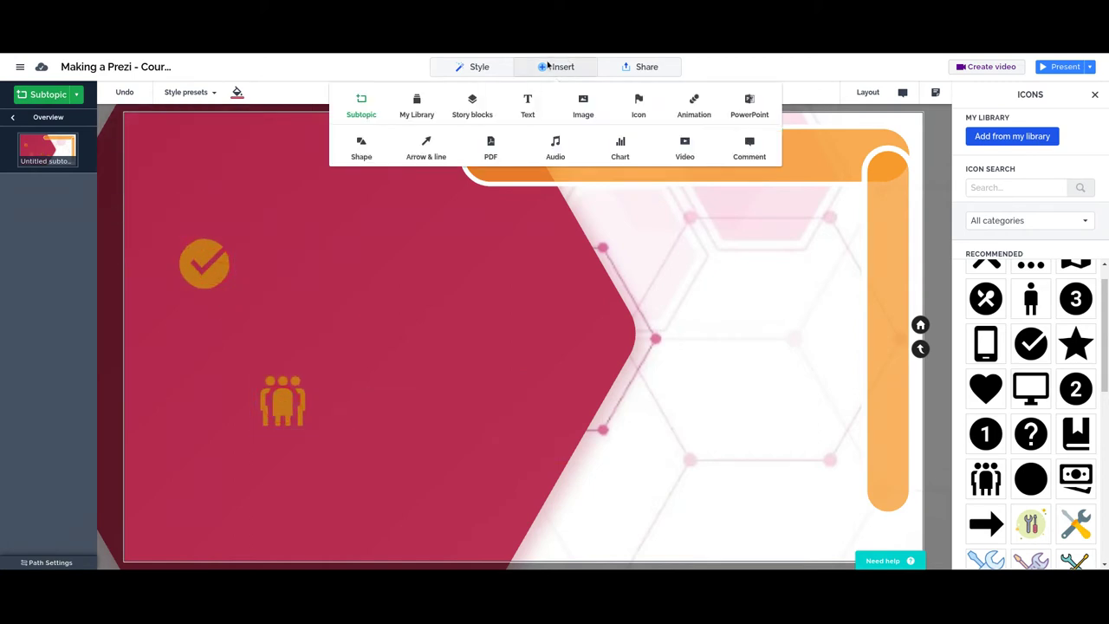
left_click(425, 147)
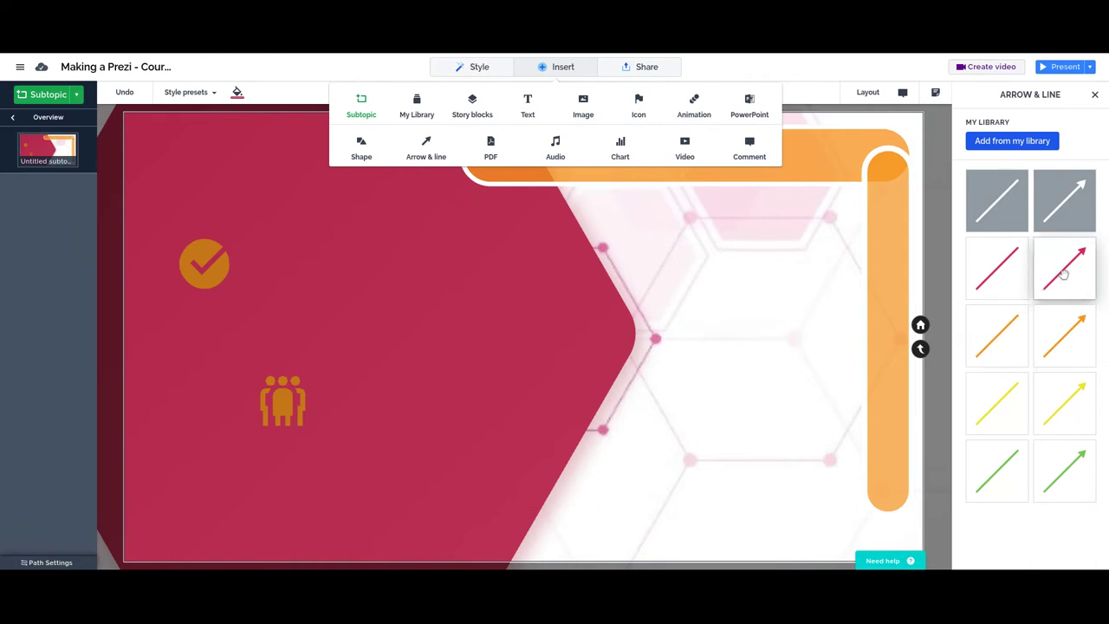
left_click(1078, 363)
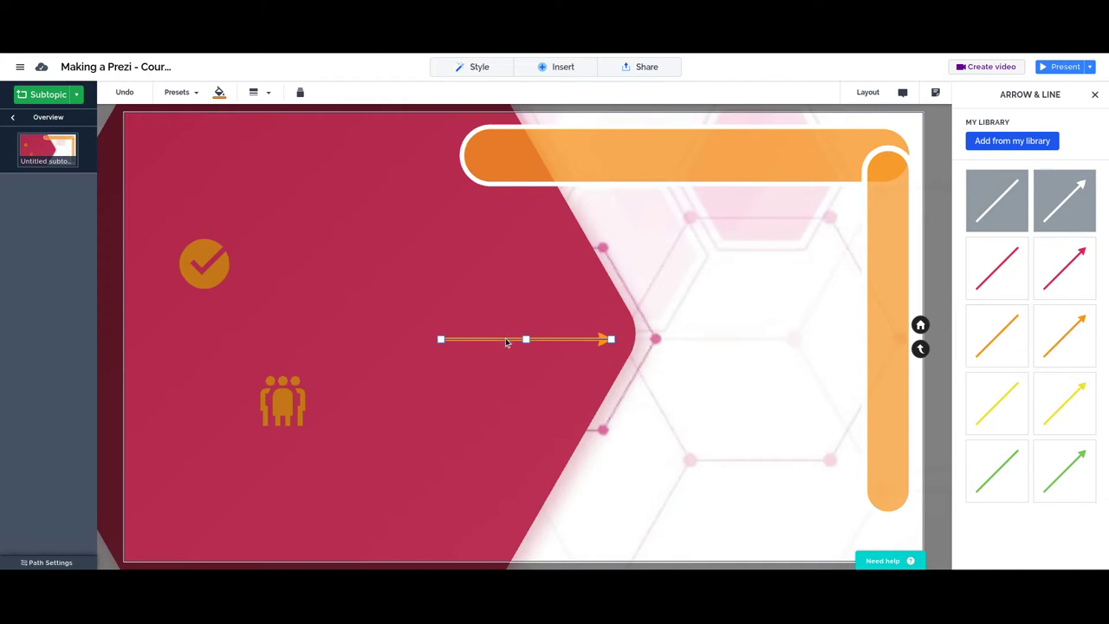
left_click(611, 337)
left_click_drag(611, 339, 221, 271)
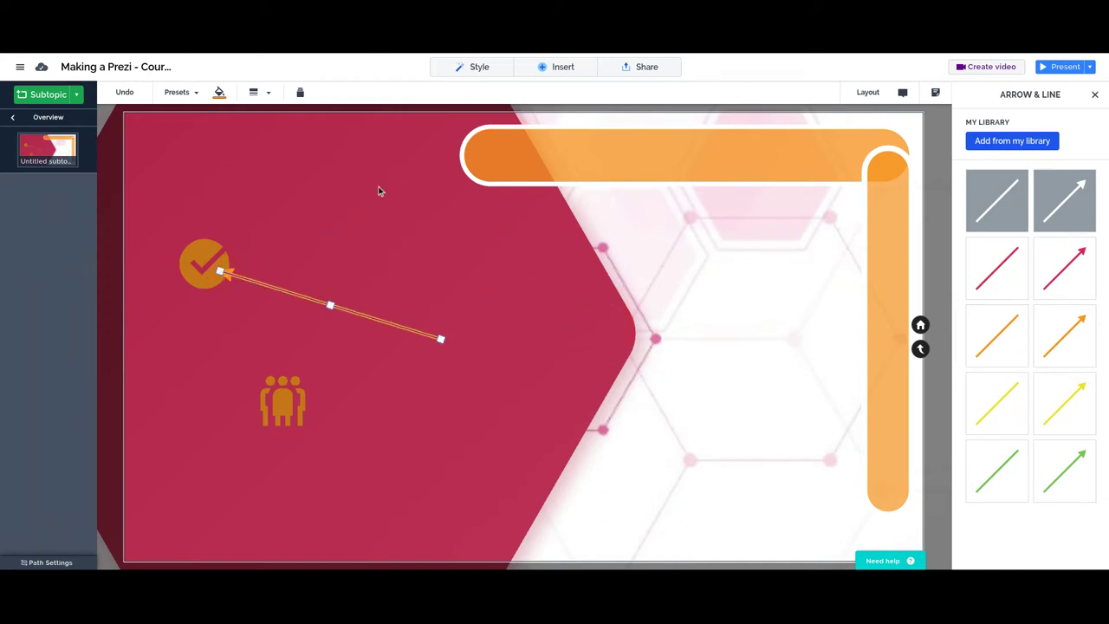
left_click(562, 64)
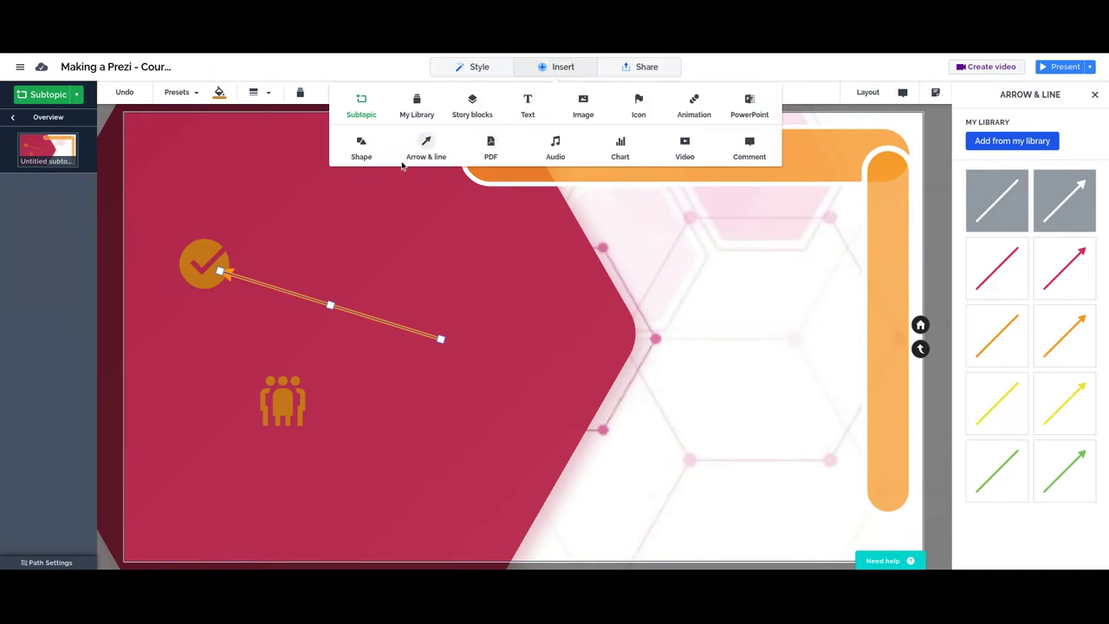
Step: Add a small orange circle, attach the arrow's tail to it and snap the head to the checkmark
left_click(361, 144)
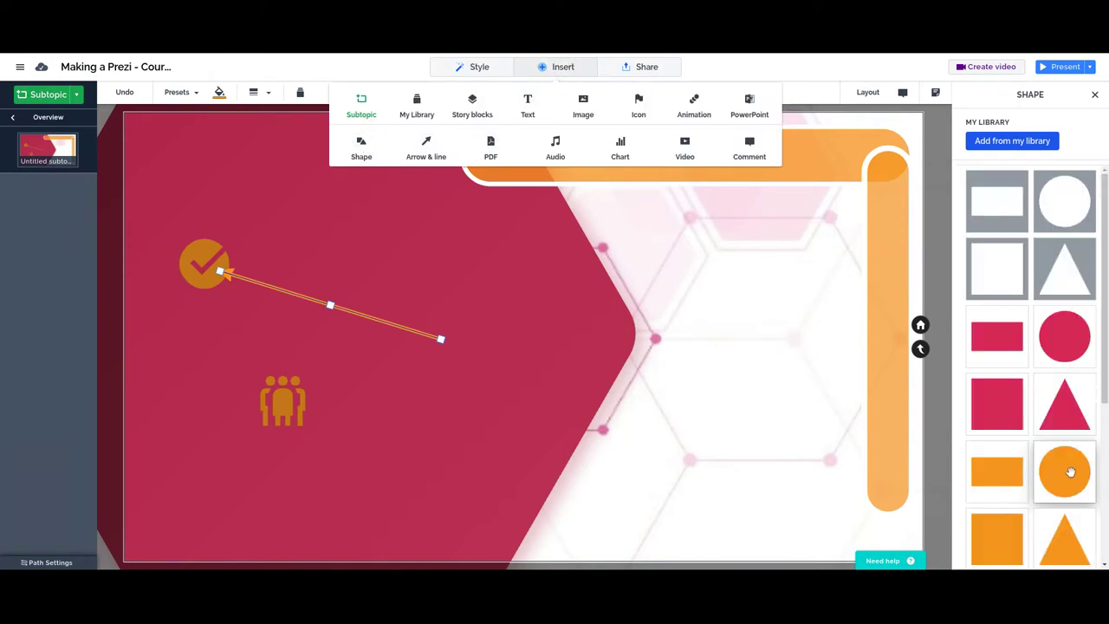
left_click_drag(990, 443, 971, 437)
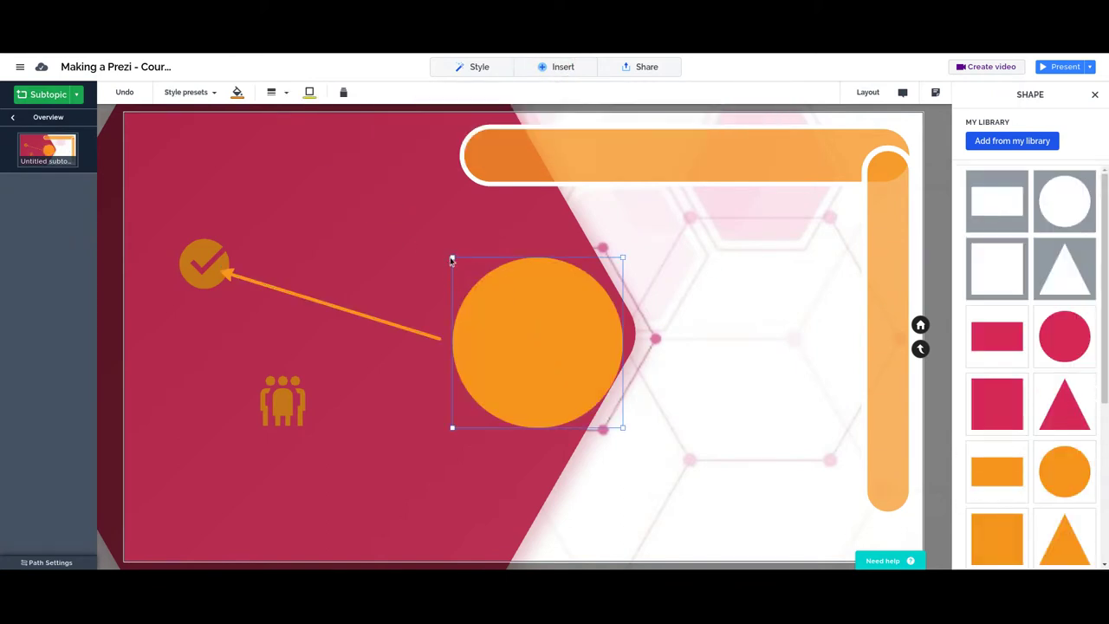
left_click_drag(451, 258, 518, 332)
left_click(433, 336)
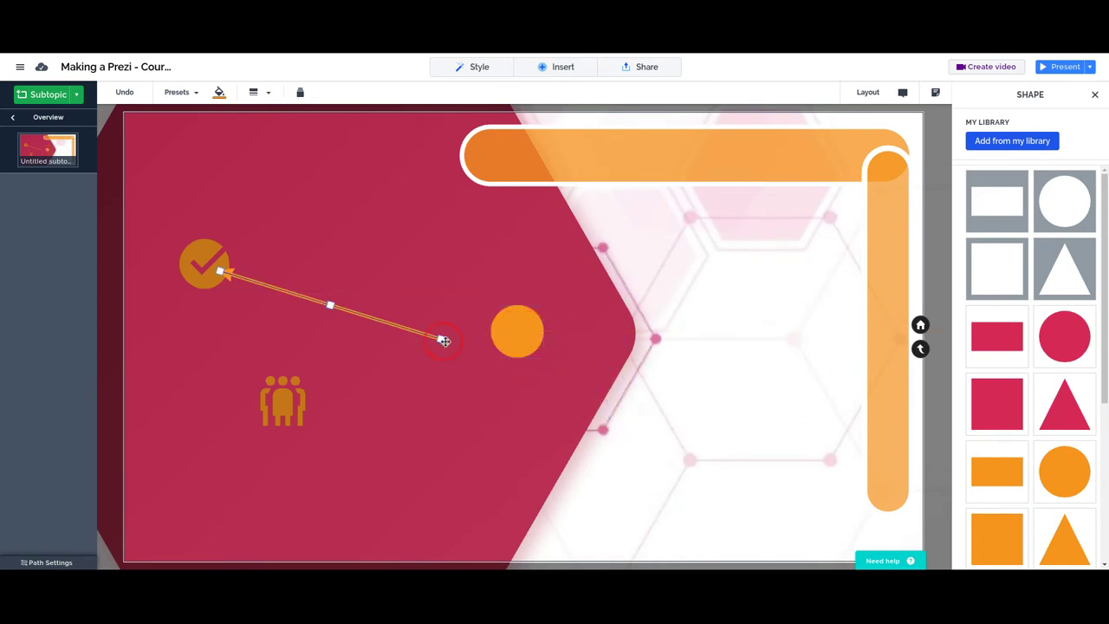
left_click_drag(443, 340, 495, 330)
mouse_move(220, 271)
left_mouse_down()
mouse_move(268, 271)
mouse_move(231, 273)
left_mouse_up()
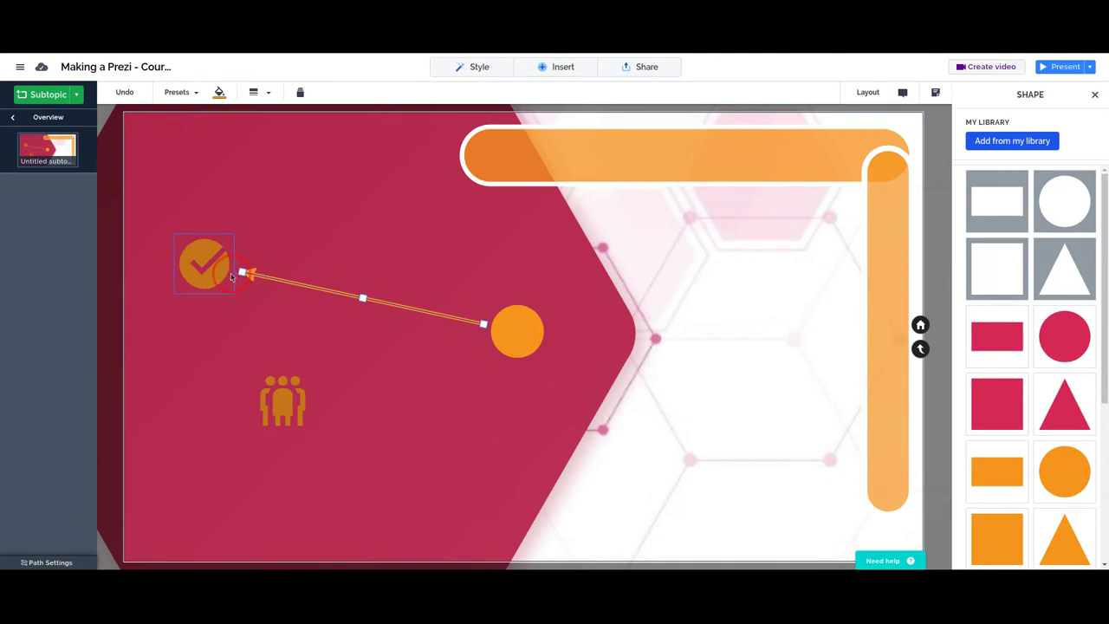
left_click_drag(232, 275, 232, 276)
Step: Insert a second orange arrow linking the circle to the people icon, then raise the checkmark icon
left_click(547, 69)
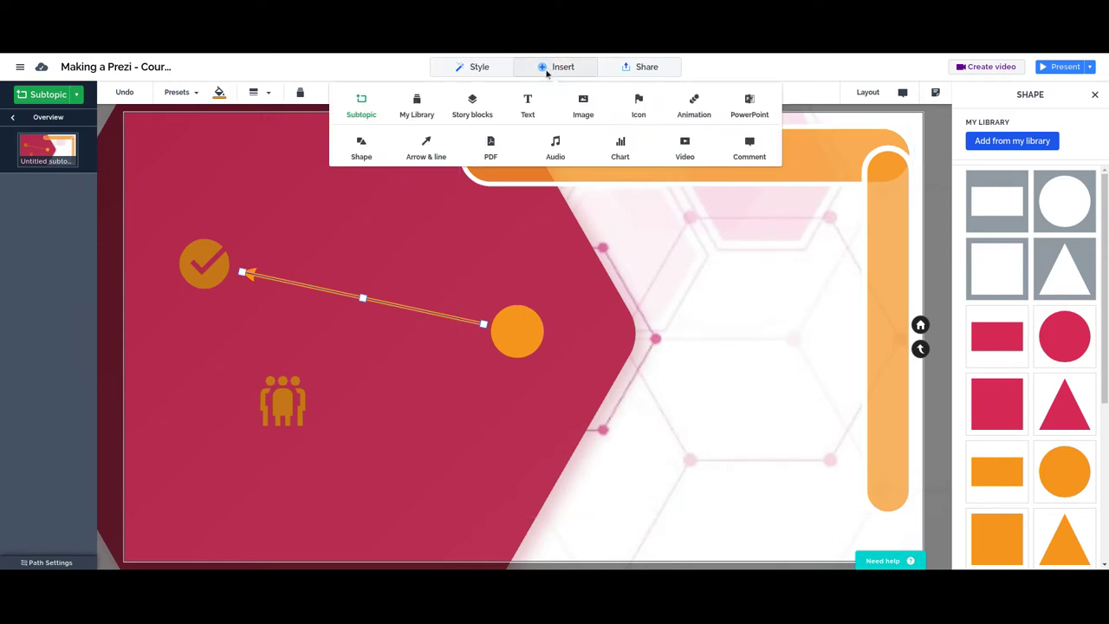
left_click(426, 145)
left_click(1057, 346)
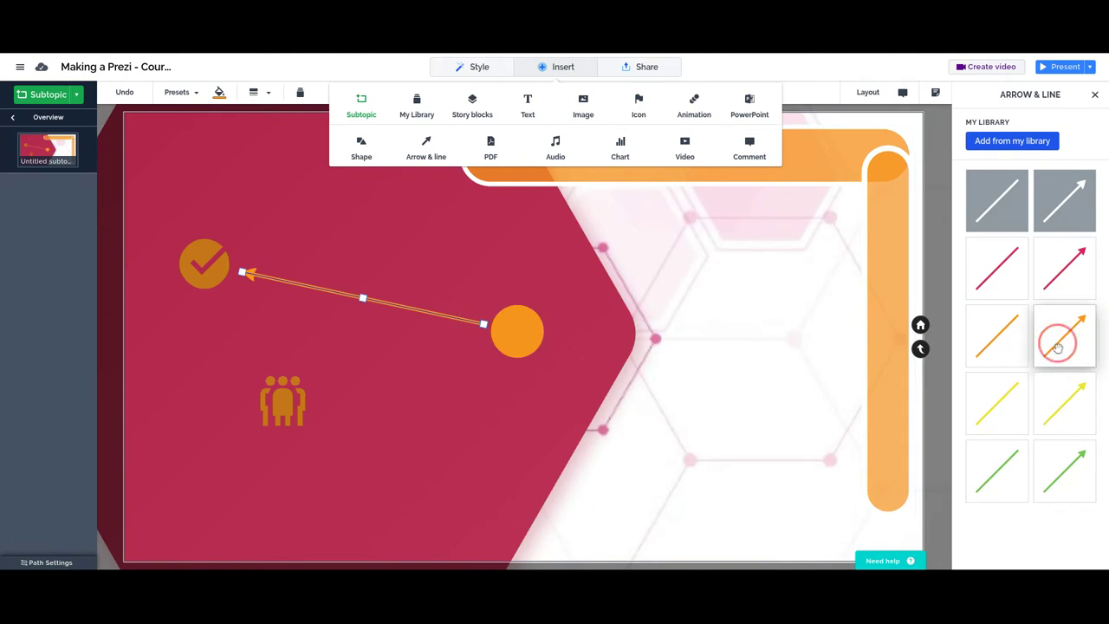
left_click_drag(650, 323, 307, 404)
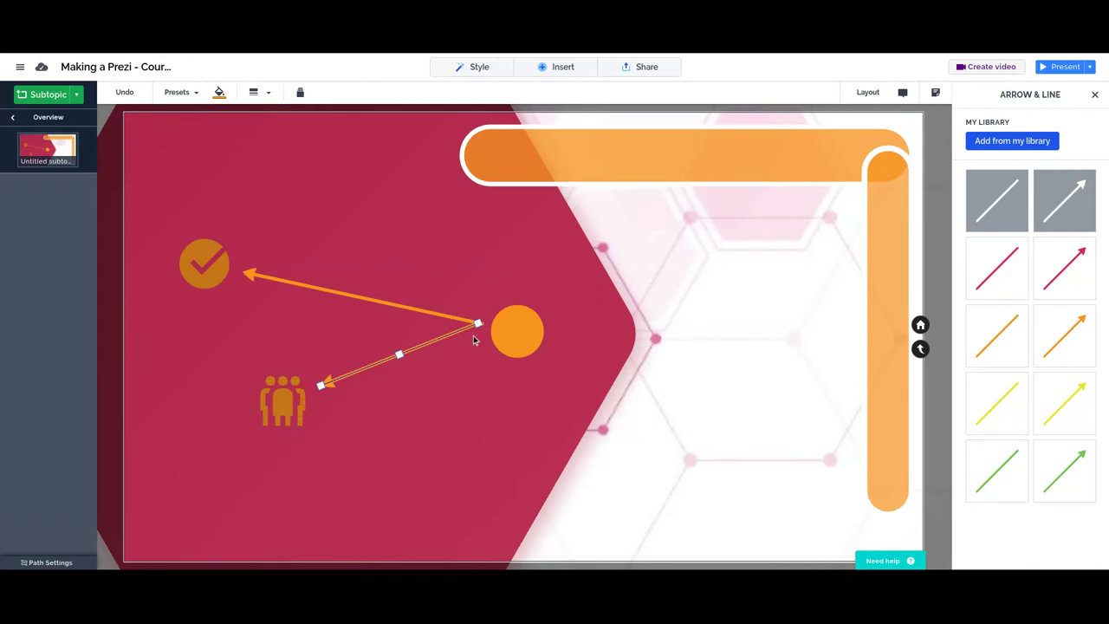
mouse_move(477, 324)
left_mouse_down()
mouse_move(475, 337)
mouse_move(497, 335)
left_mouse_up()
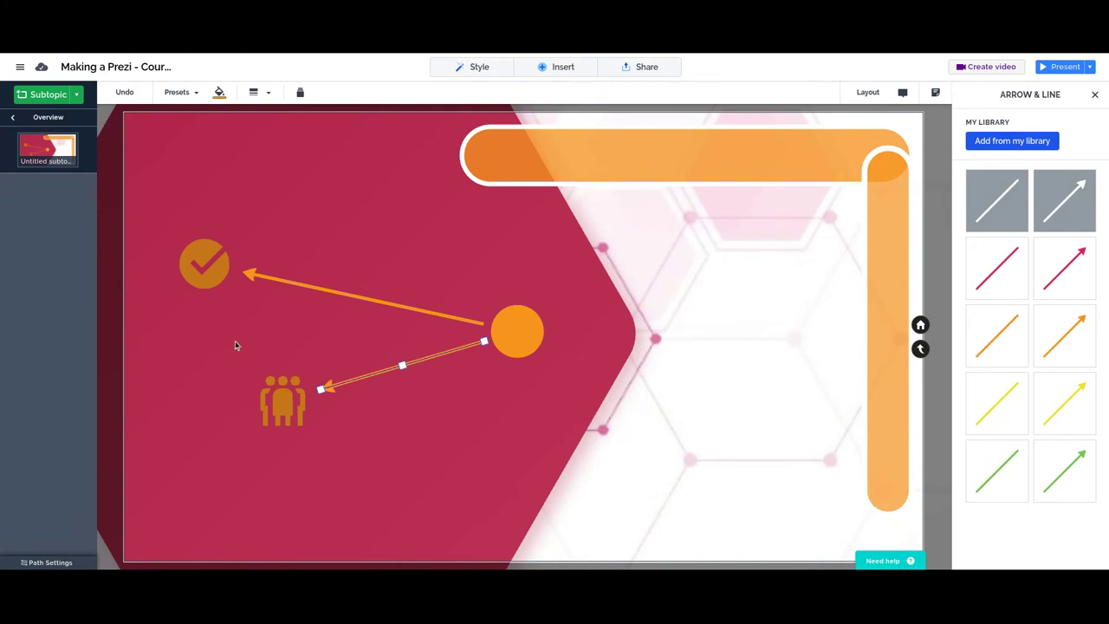
left_click_drag(207, 265, 315, 198)
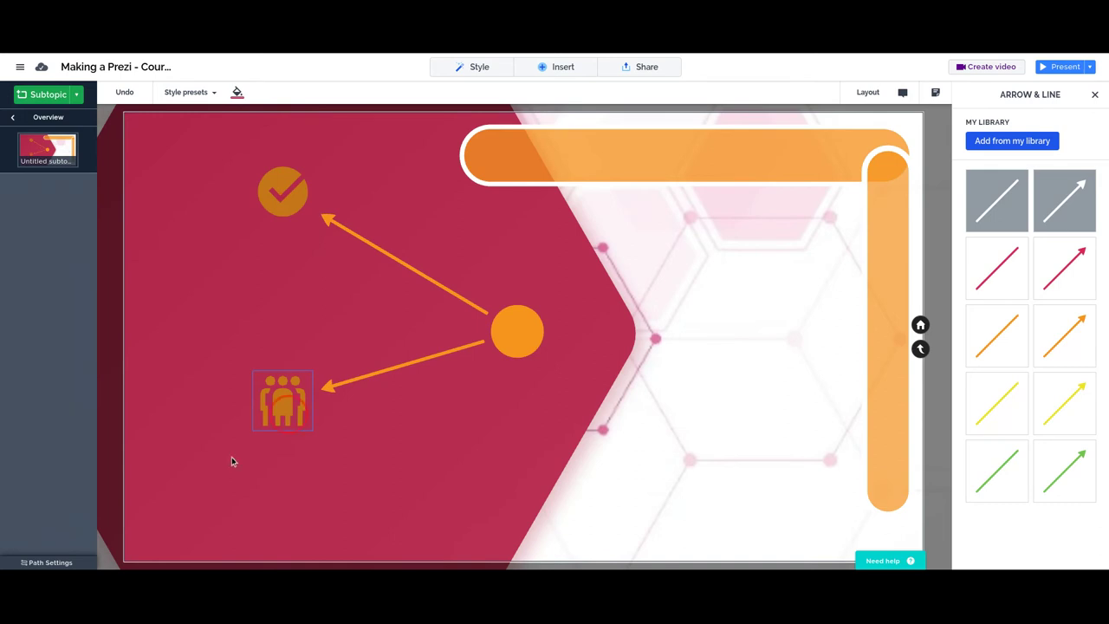
Step: Drag the people icon lower so its attached arrow stretches to follow
mouse_move(231, 460)
left_mouse_down()
mouse_move(198, 491)
mouse_move(230, 477)
left_mouse_up()
Step: Curve the lower arrow downward to the people icon and the upper arrow into an arc to the checkmark
left_click(375, 400)
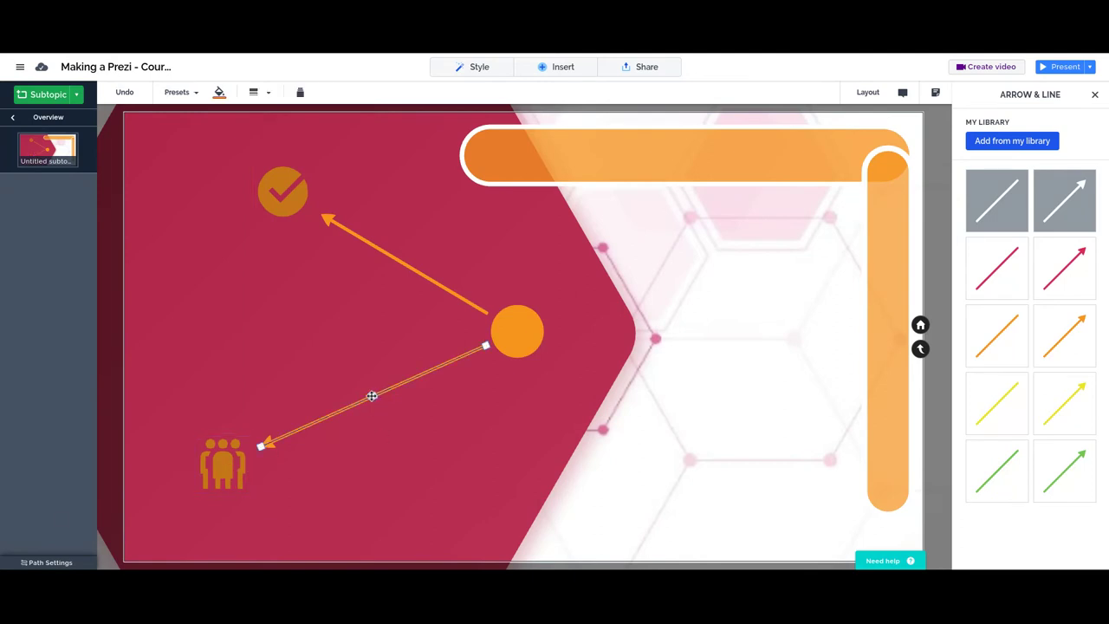
left_click_drag(371, 395, 448, 518)
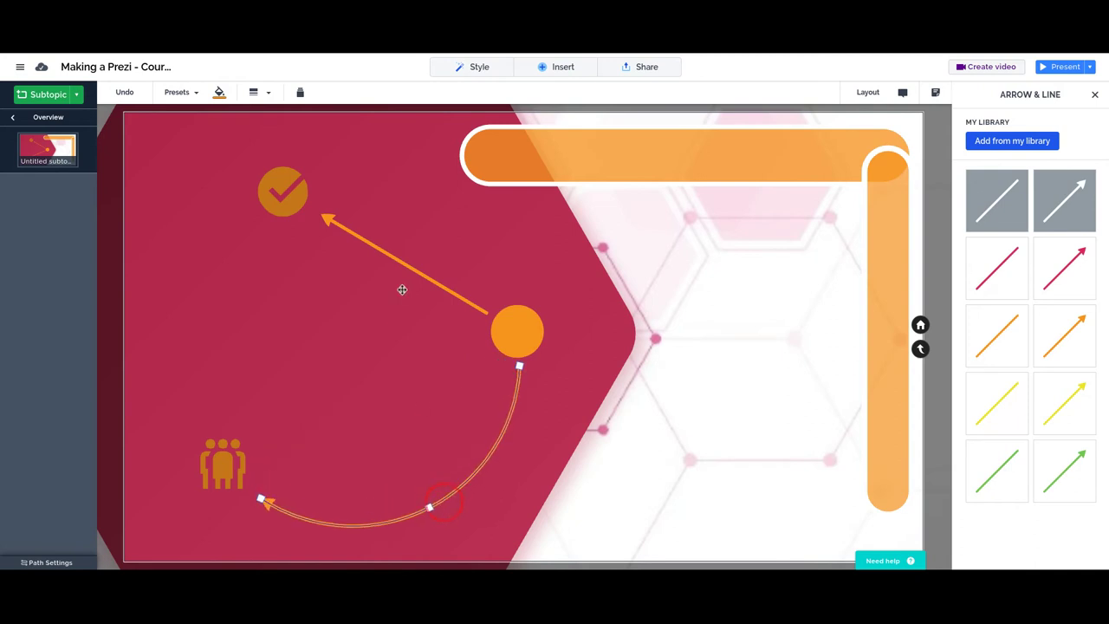
left_click(402, 267)
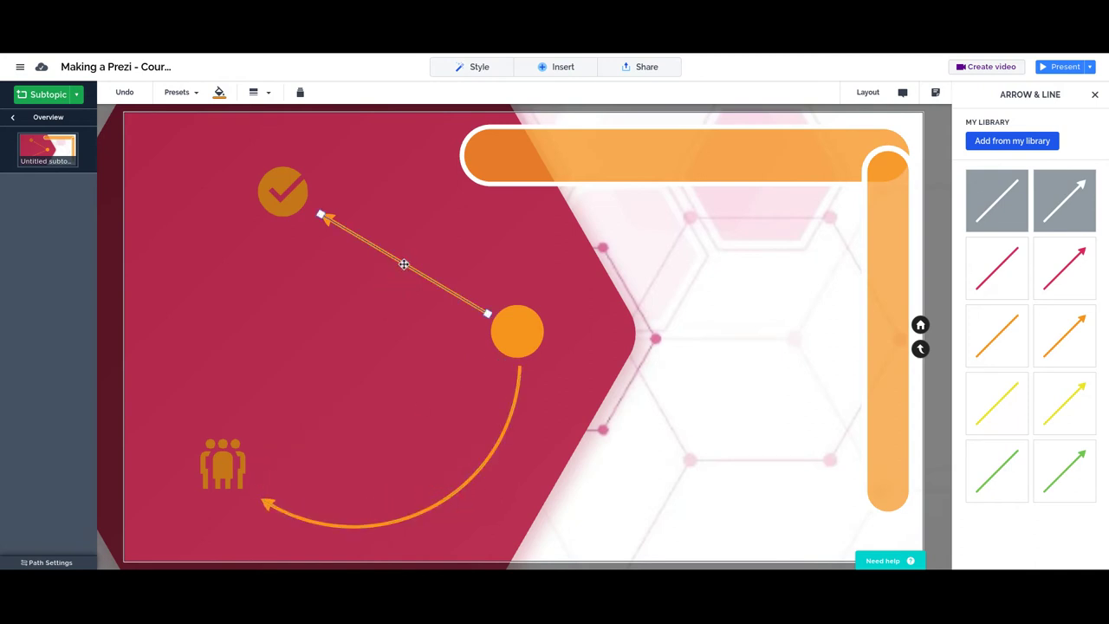
left_click_drag(451, 223, 449, 218)
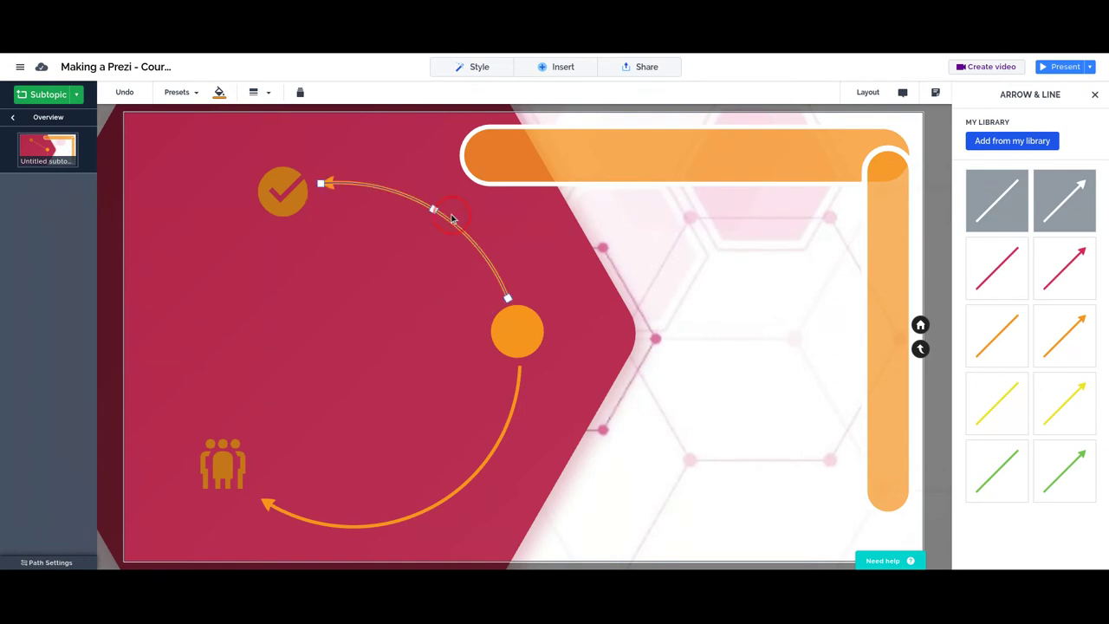
left_click(329, 346)
left_click(553, 71)
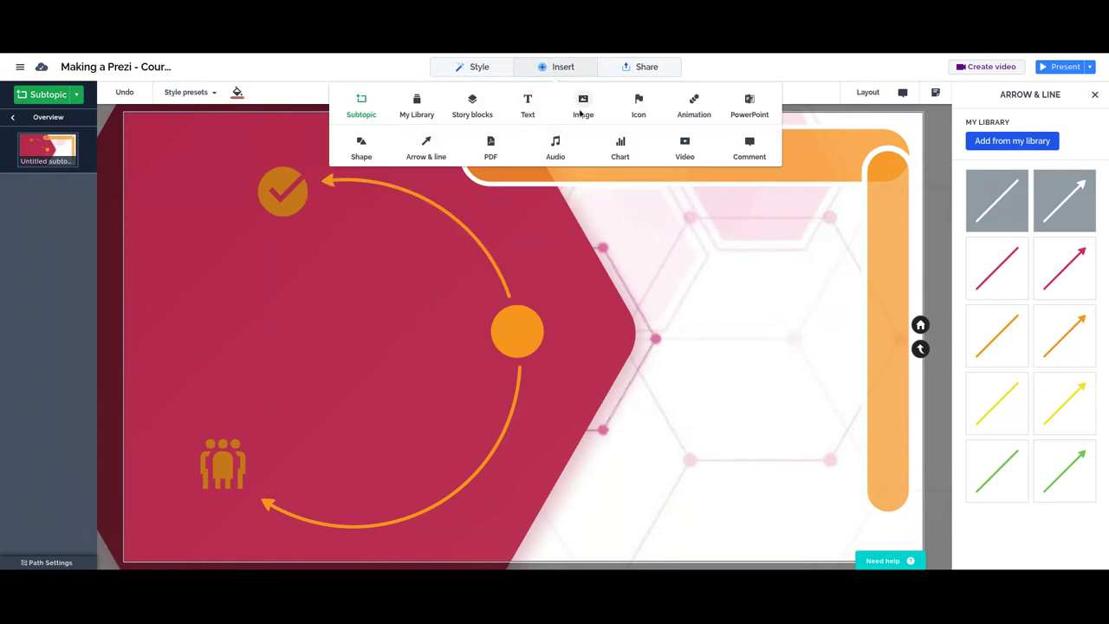
Step: Insert the TeachMePrezi logo and place it on the left between the checkmark and people icons
left_click(583, 104)
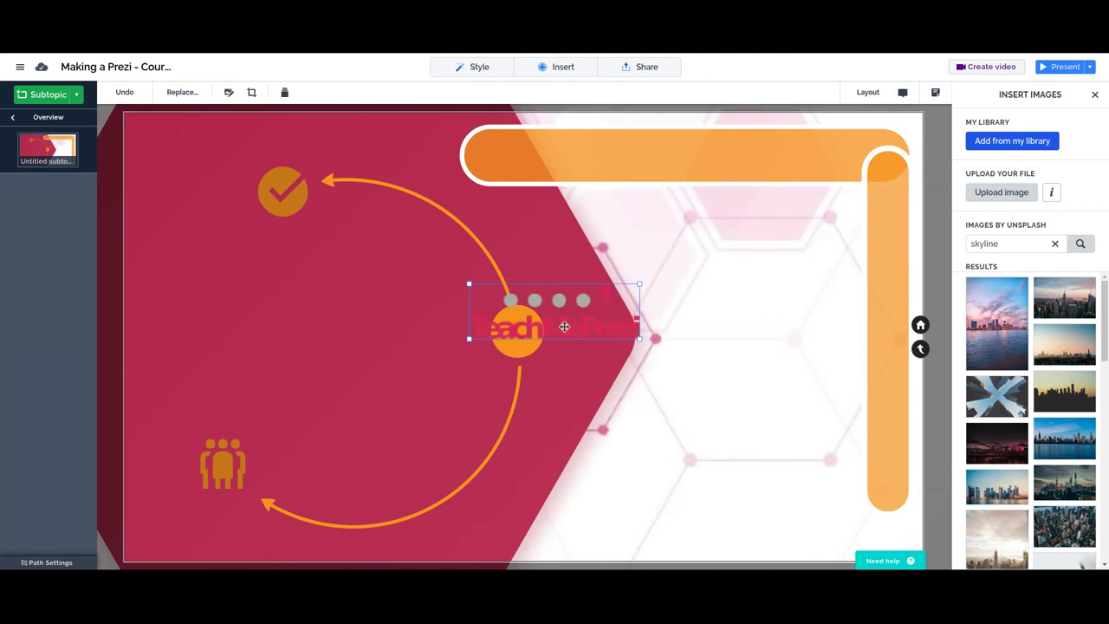
left_click_drag(564, 326, 271, 332)
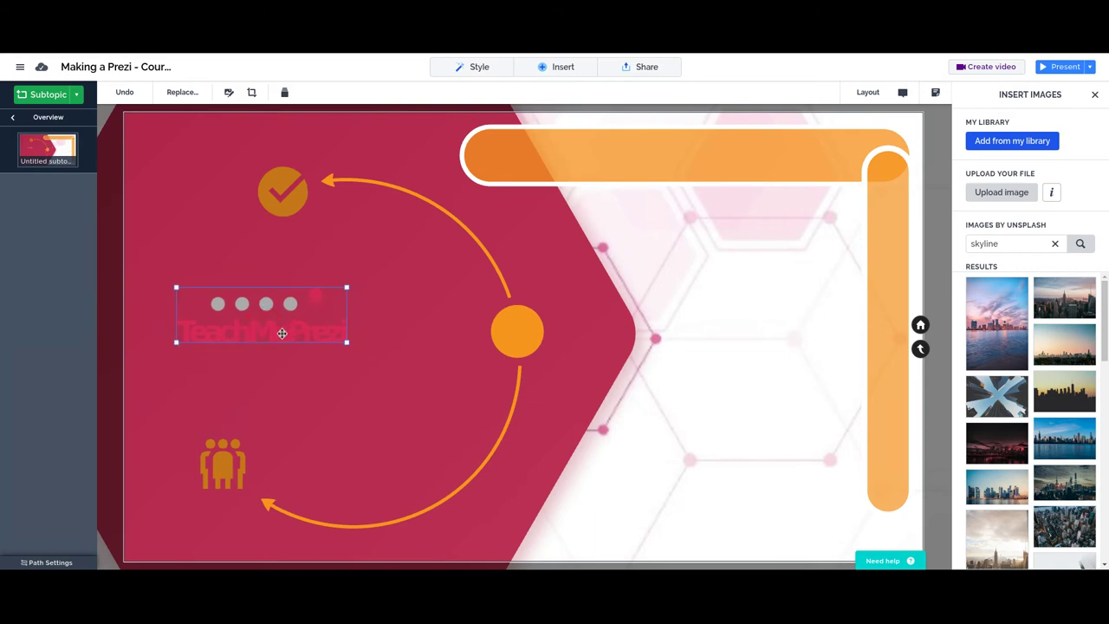
left_click_drag(280, 330, 283, 349)
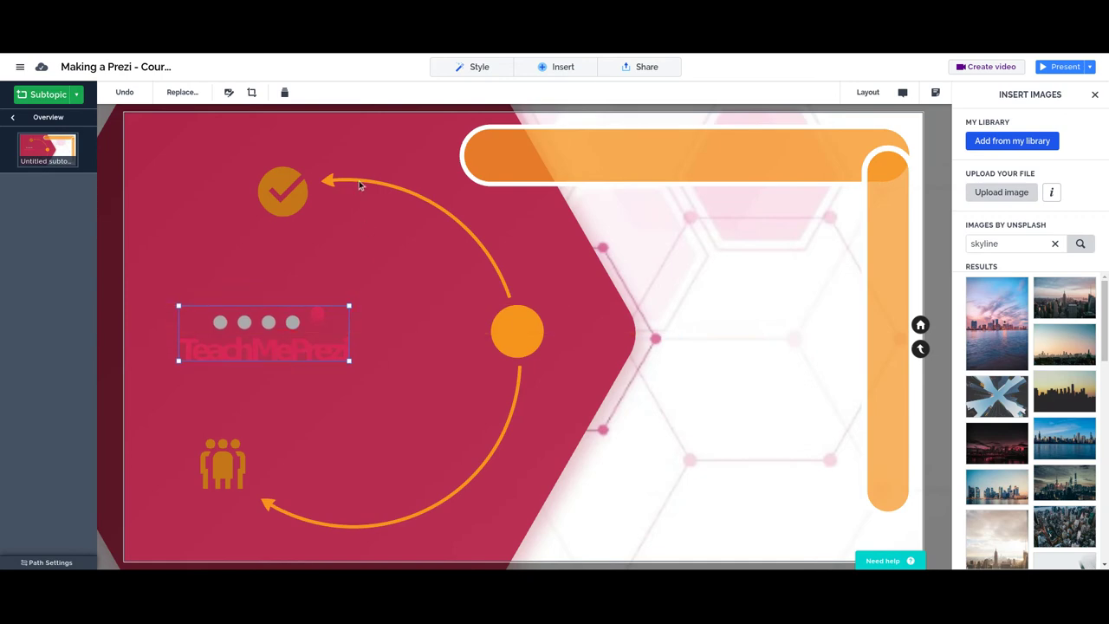
left_click(356, 182)
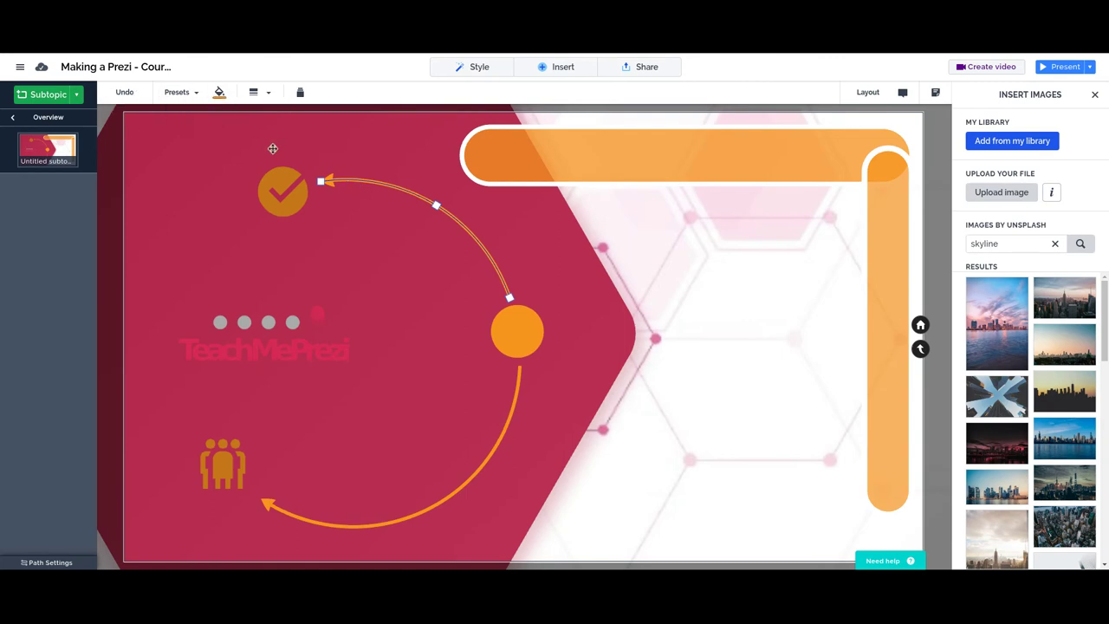
Step: Fade the upper curved arrow's line colour to about 45% opacity
left_click(197, 94)
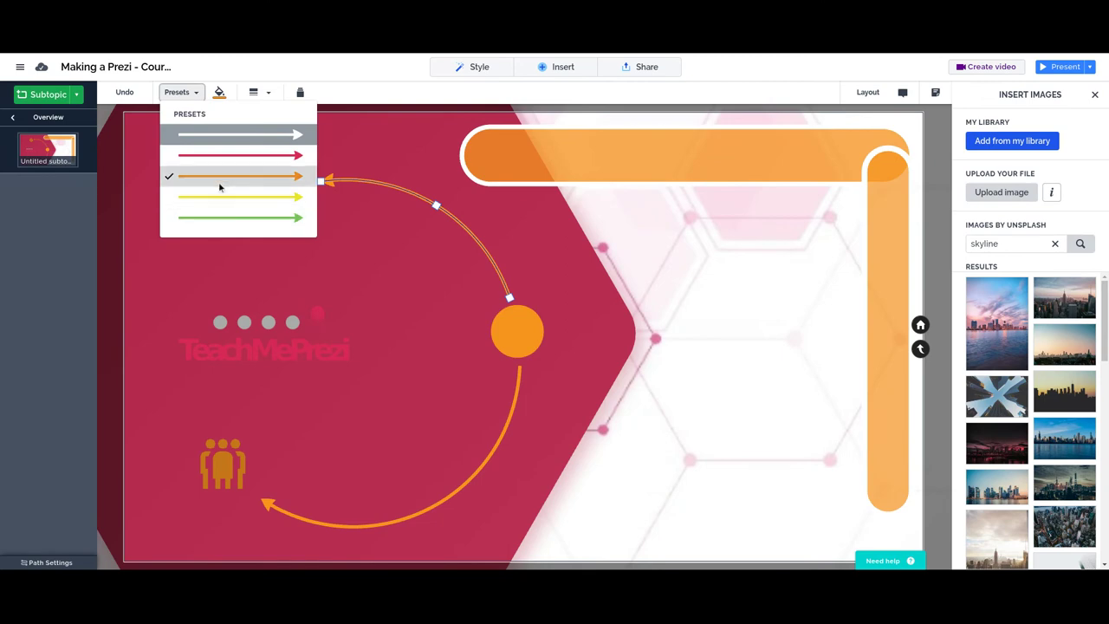
left_click(231, 91)
left_click(220, 92)
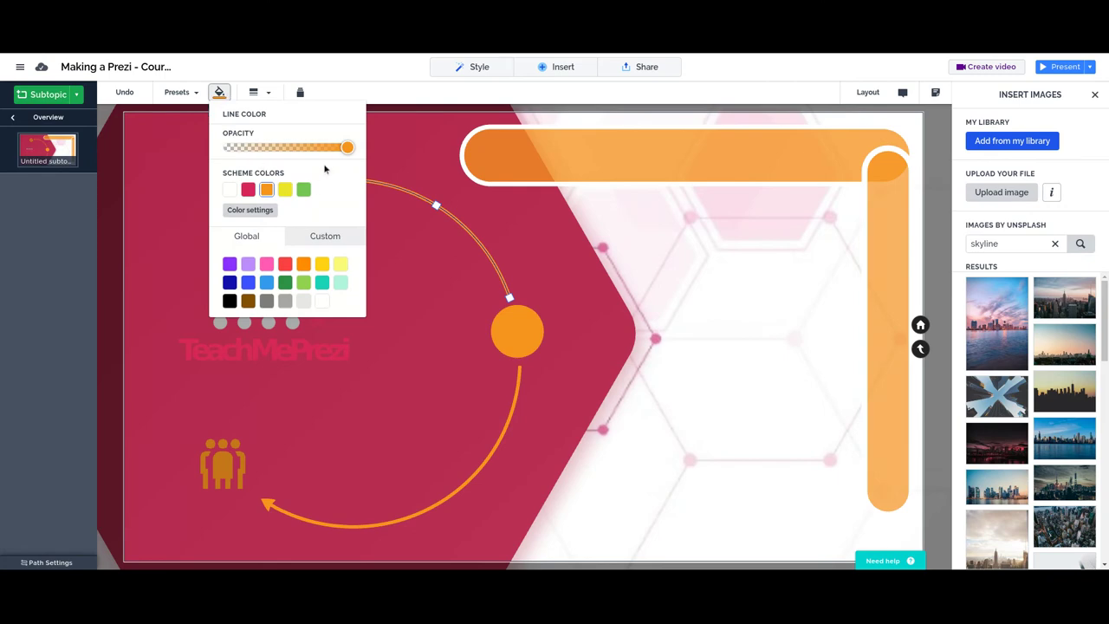
left_click_drag(346, 150, 285, 155)
Step: Drag the orange circle right and back to the centre to confirm the connected arrows follow
left_click_drag(532, 340, 781, 380)
left_click(520, 547)
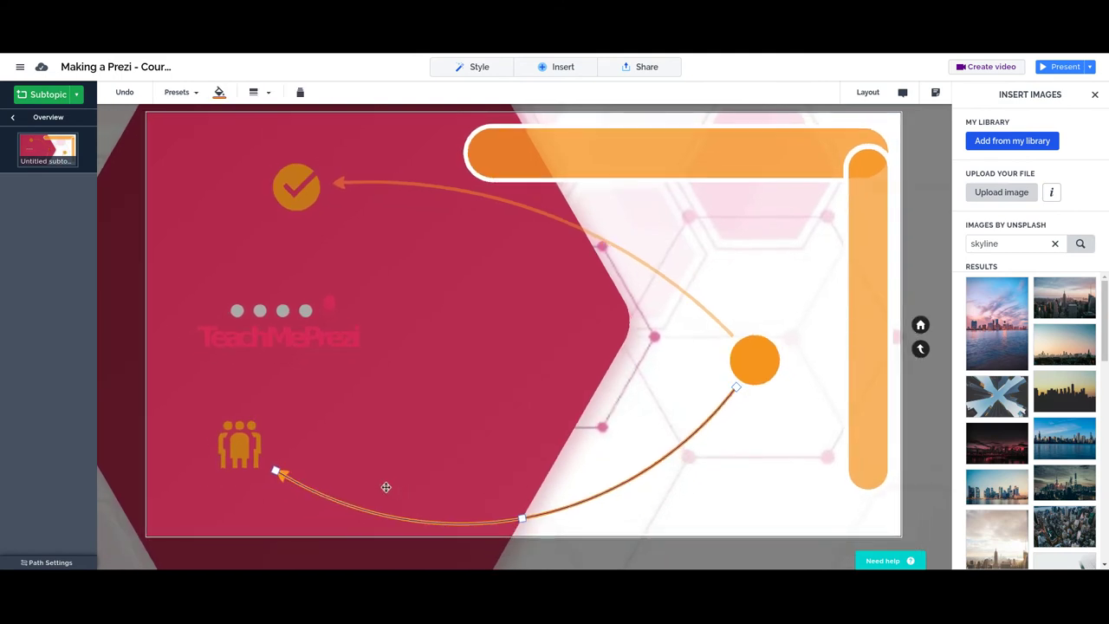
left_click(554, 253)
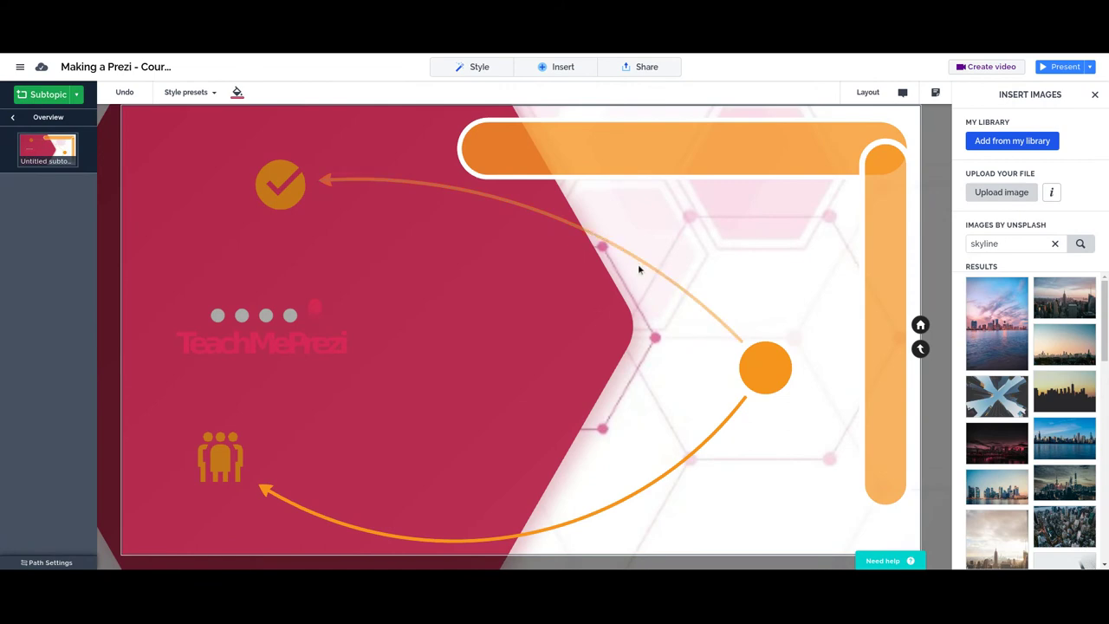
left_click_drag(753, 379, 518, 305)
left_click(377, 171)
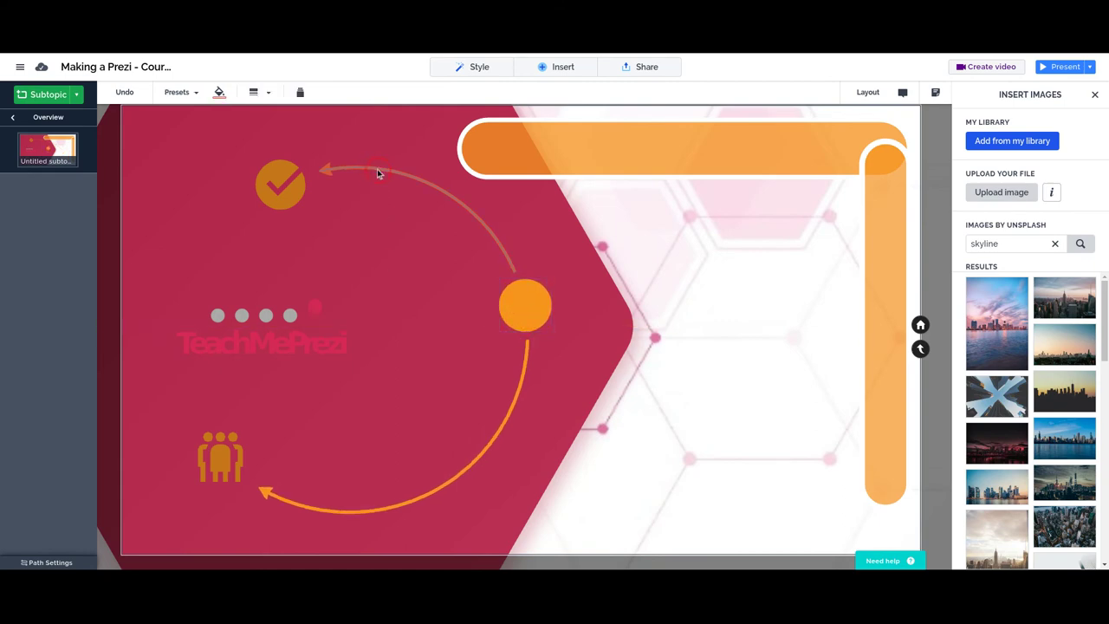
Step: Increase the upper arrow's line thickness so it gets a larger arrowhead
left_click(268, 92)
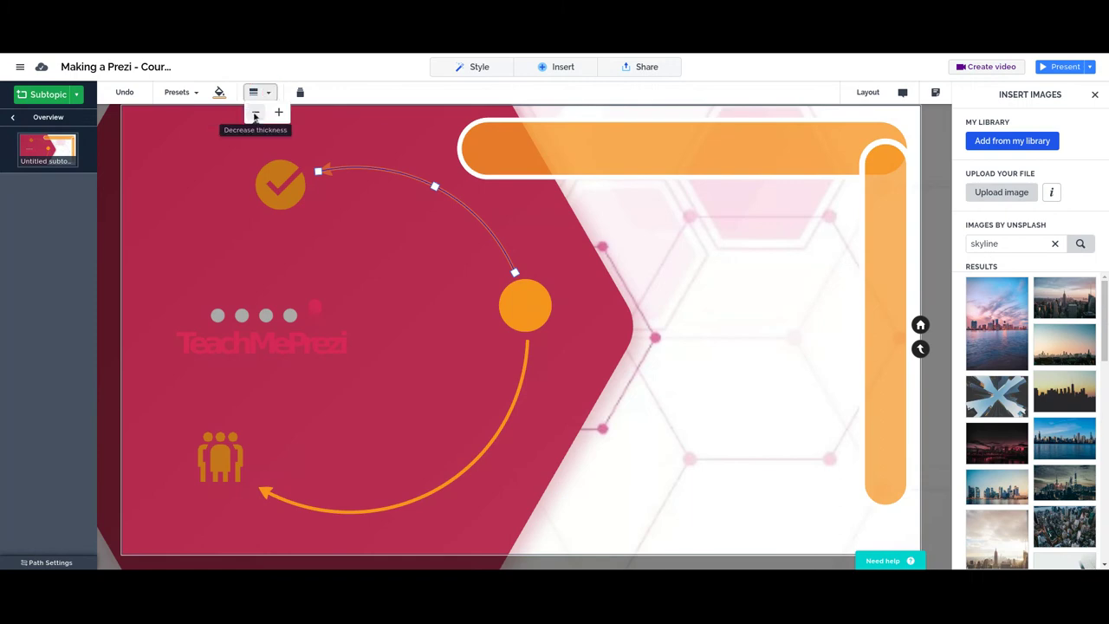
left_click(278, 114)
left_click(279, 113)
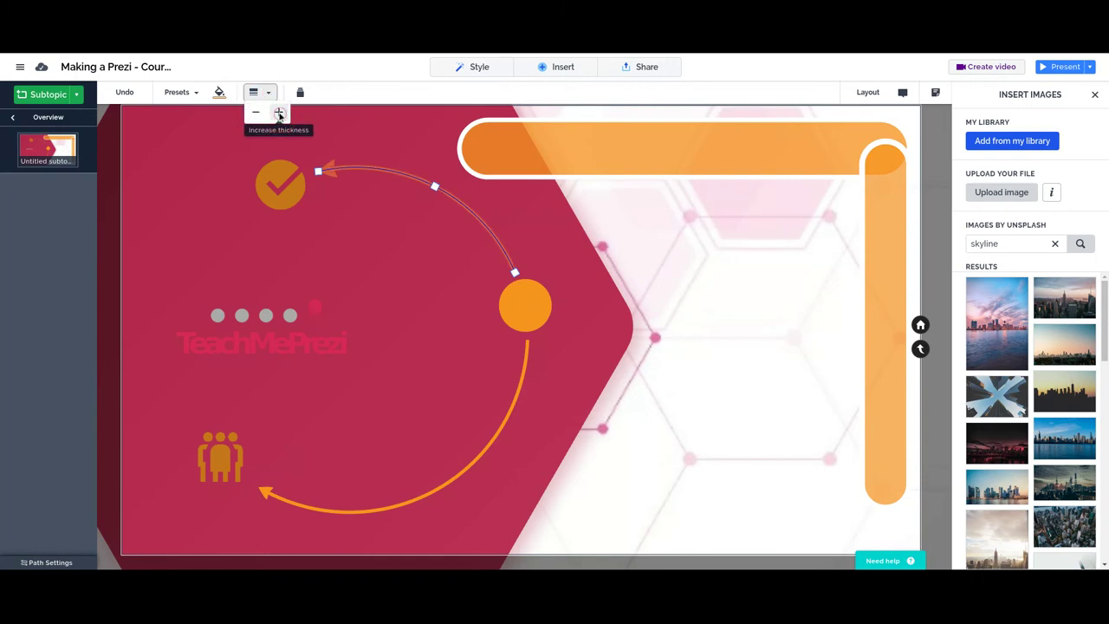
left_click(279, 114)
left_click(353, 88)
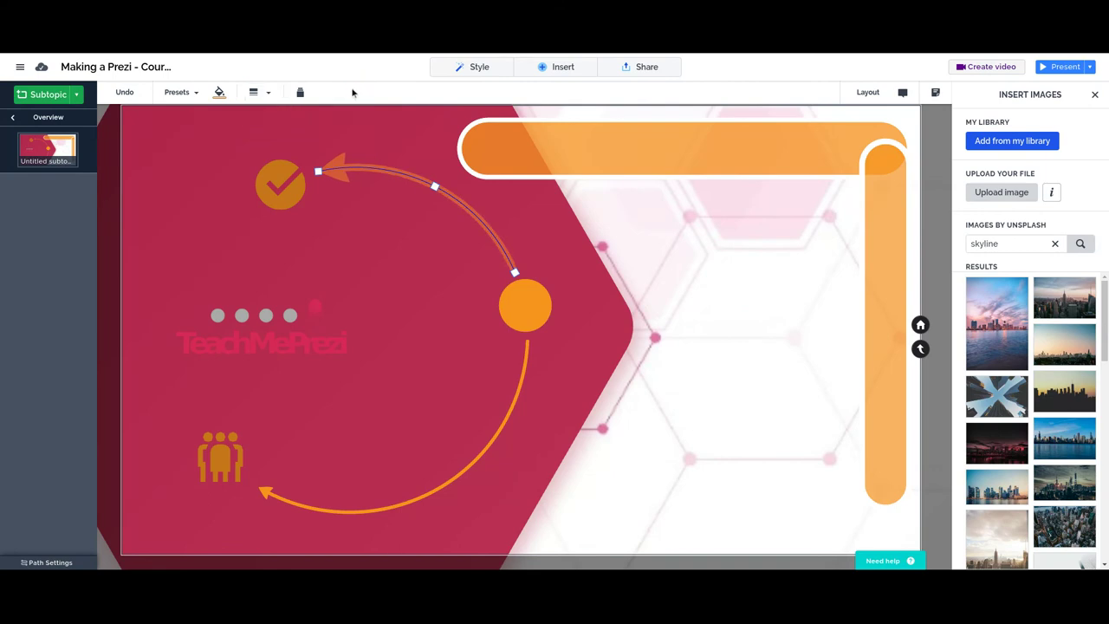
Step: Save the thickened upper arrow to My Library
left_click(404, 276)
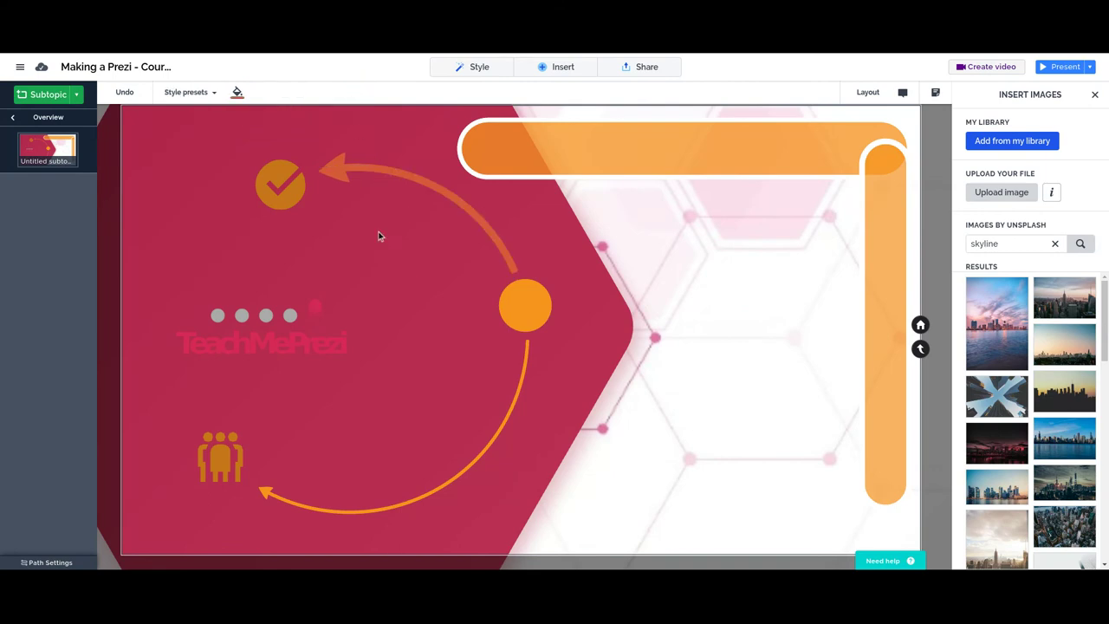
left_click(366, 169)
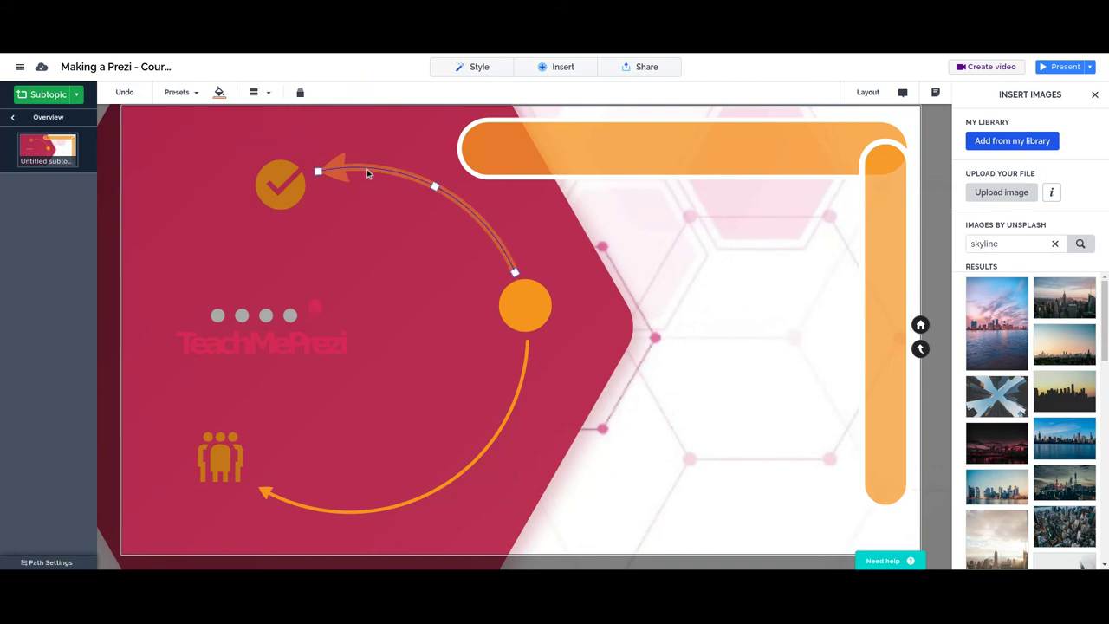
left_click(300, 93)
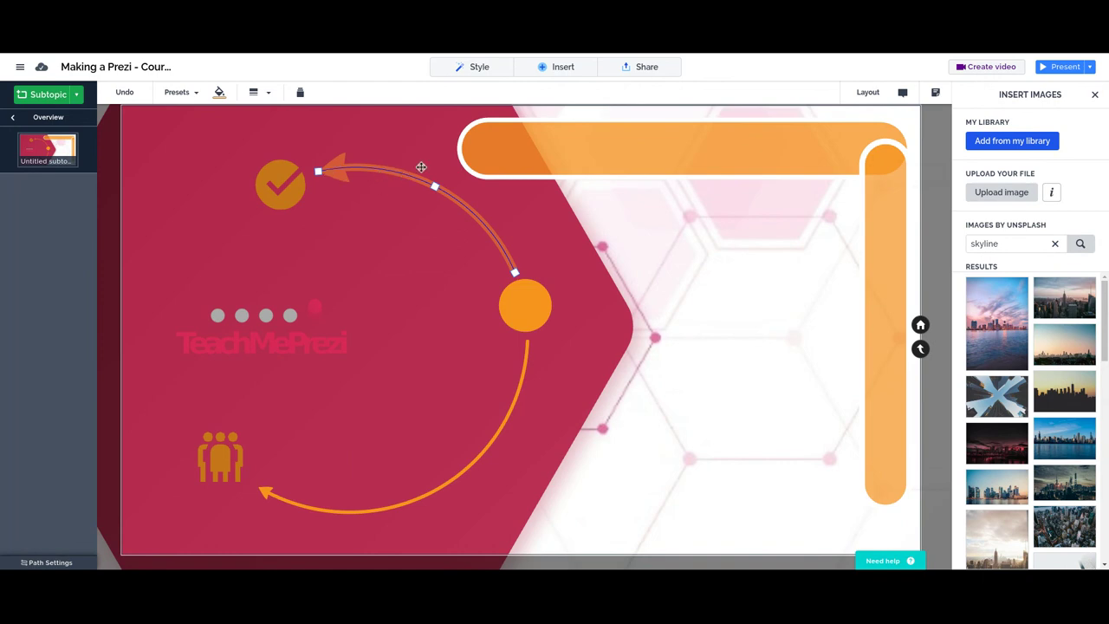
Step: Add the upper arrow to My Library from its right-click menu and place a library copy below the logo
left_click(664, 267)
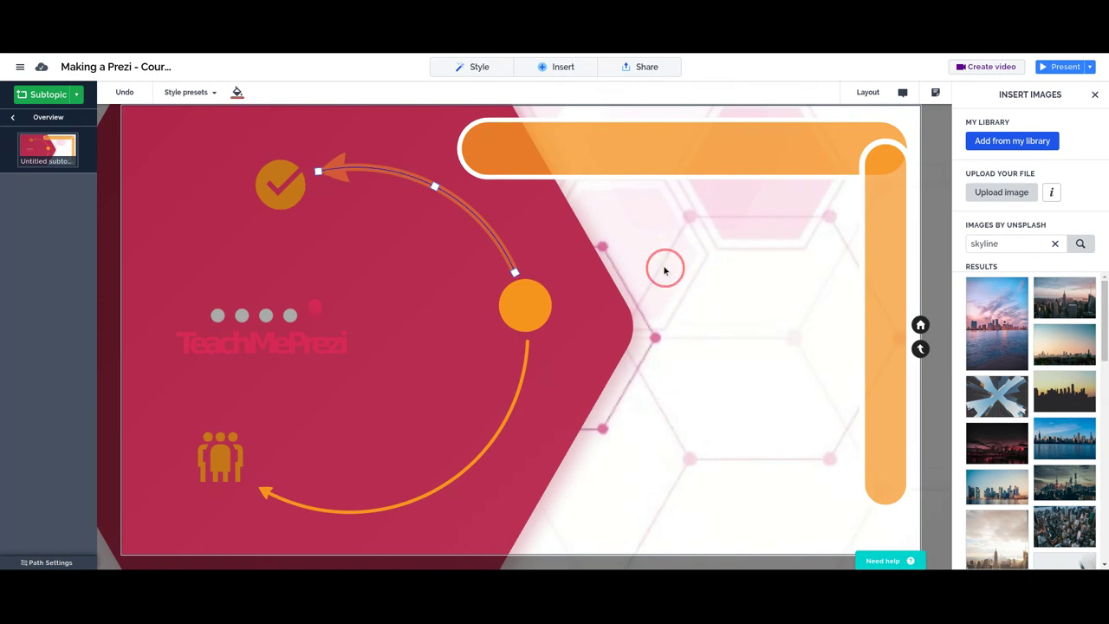
left_click(565, 69)
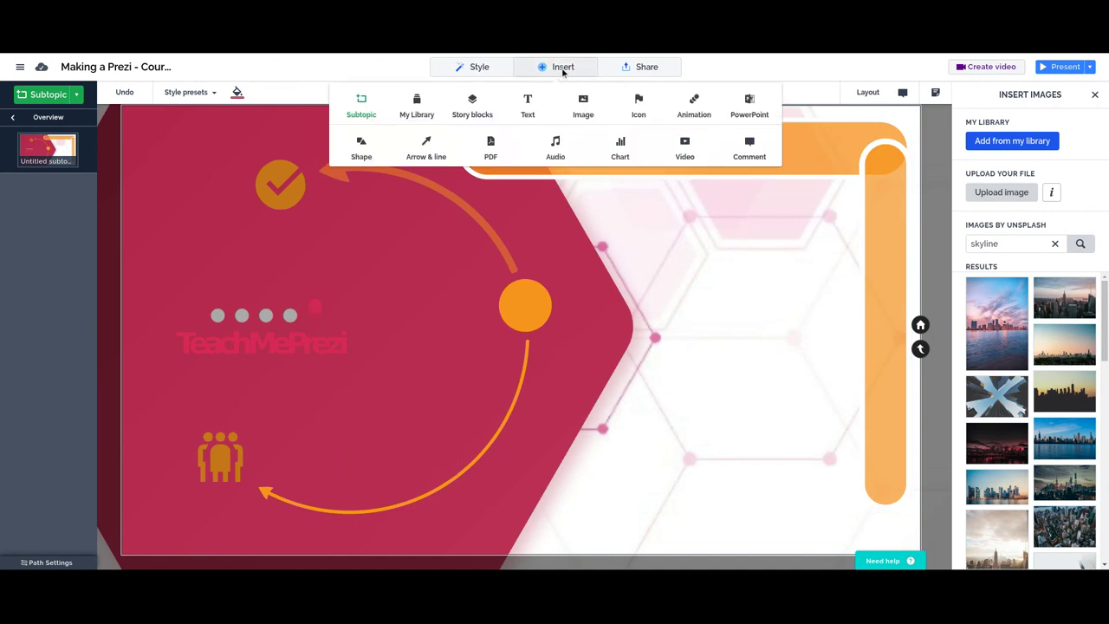
left_click(425, 145)
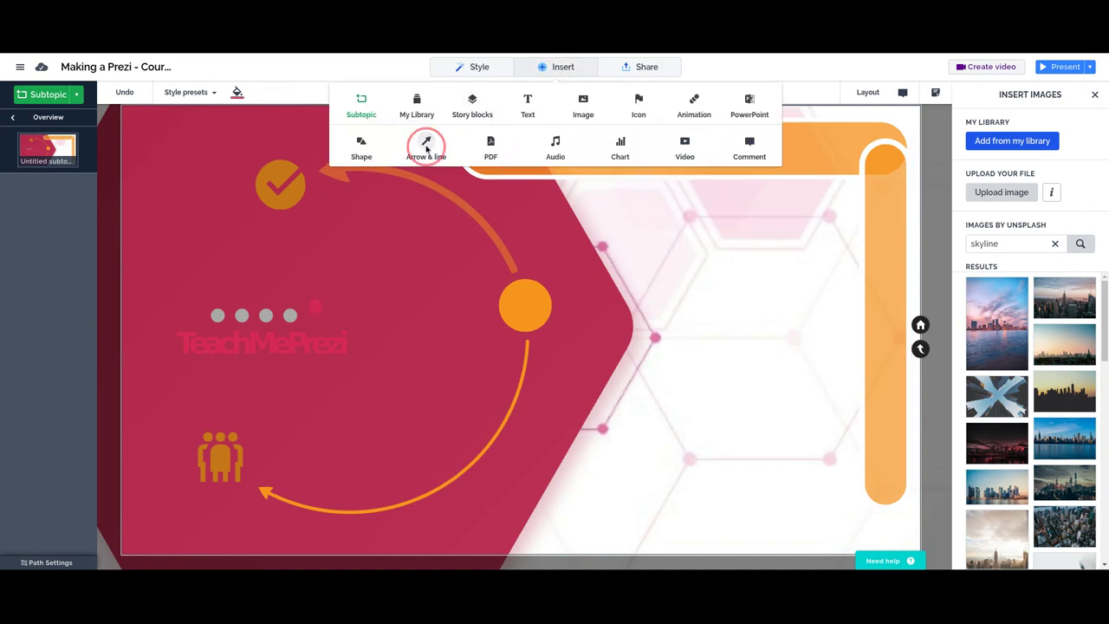
left_click(1003, 141)
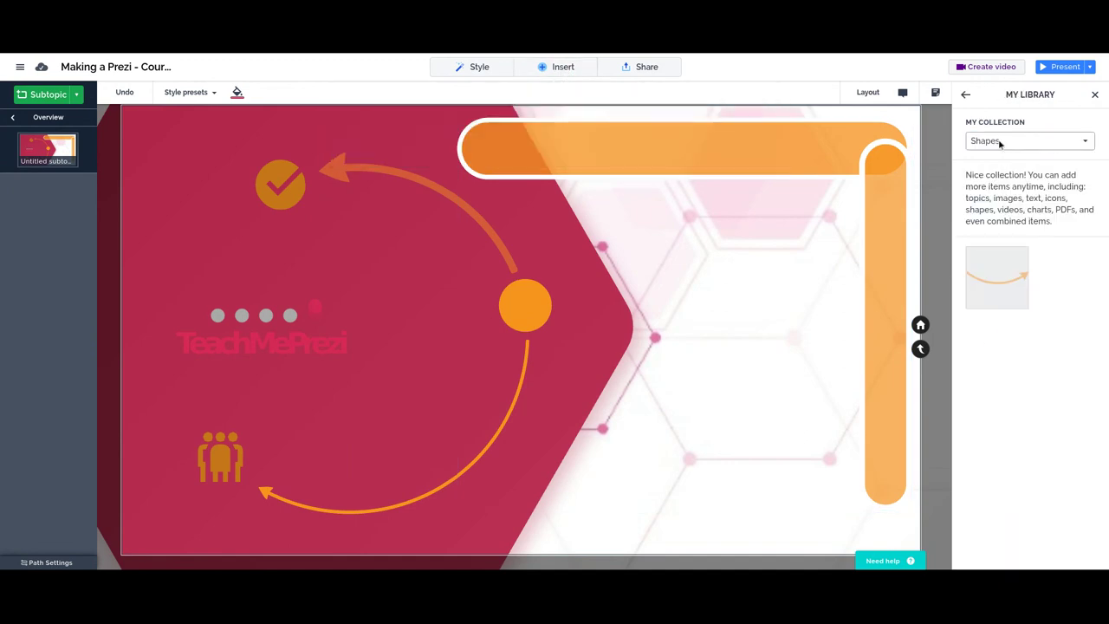
mouse_move(996, 278)
right_click(473, 217)
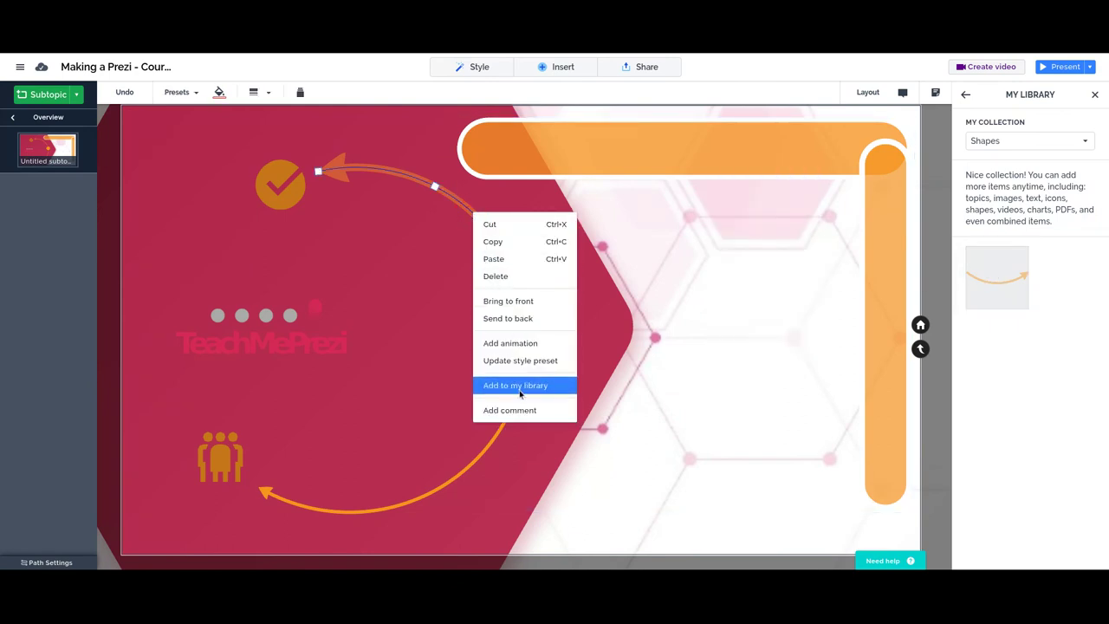
left_click(1059, 429)
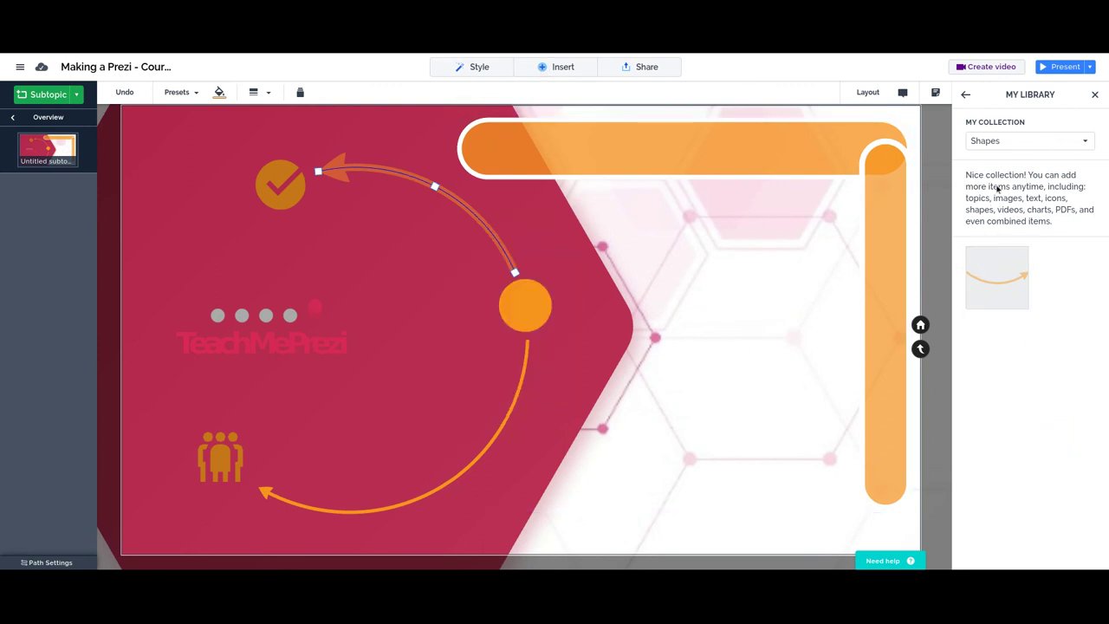
left_click(1003, 286)
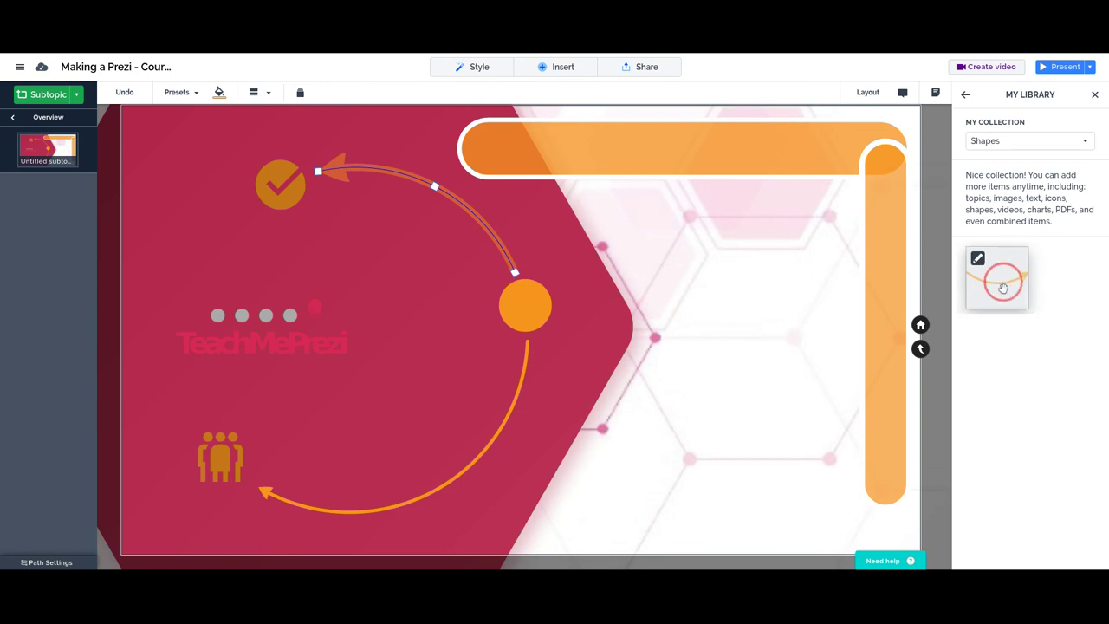
left_click_drag(1002, 288, 418, 399)
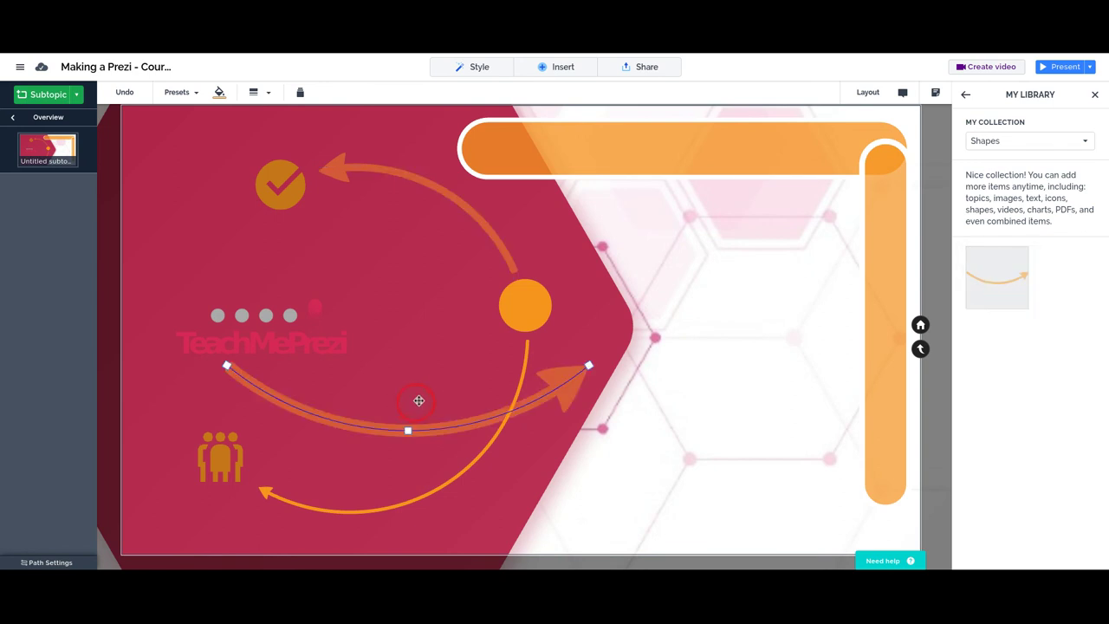